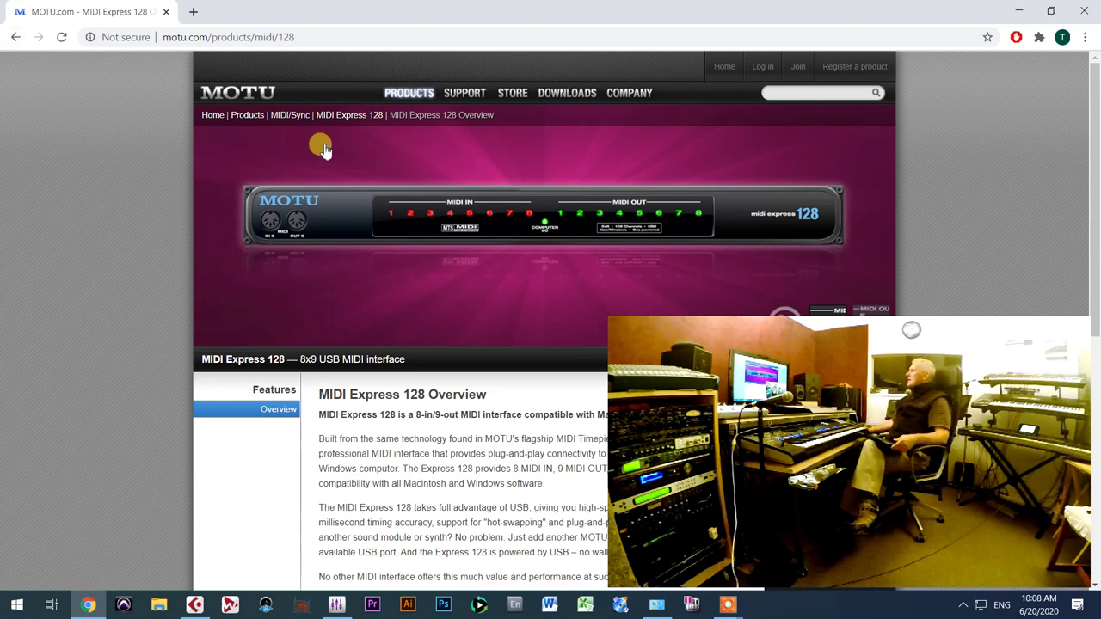
Leave the MOTU product page, switch to the Keyboards Test2 project in Cubase and extend its project window downward
scroll(301, 228, down, 1)
scroll(301, 228, down, 1)
scroll(246, 270, up, 3)
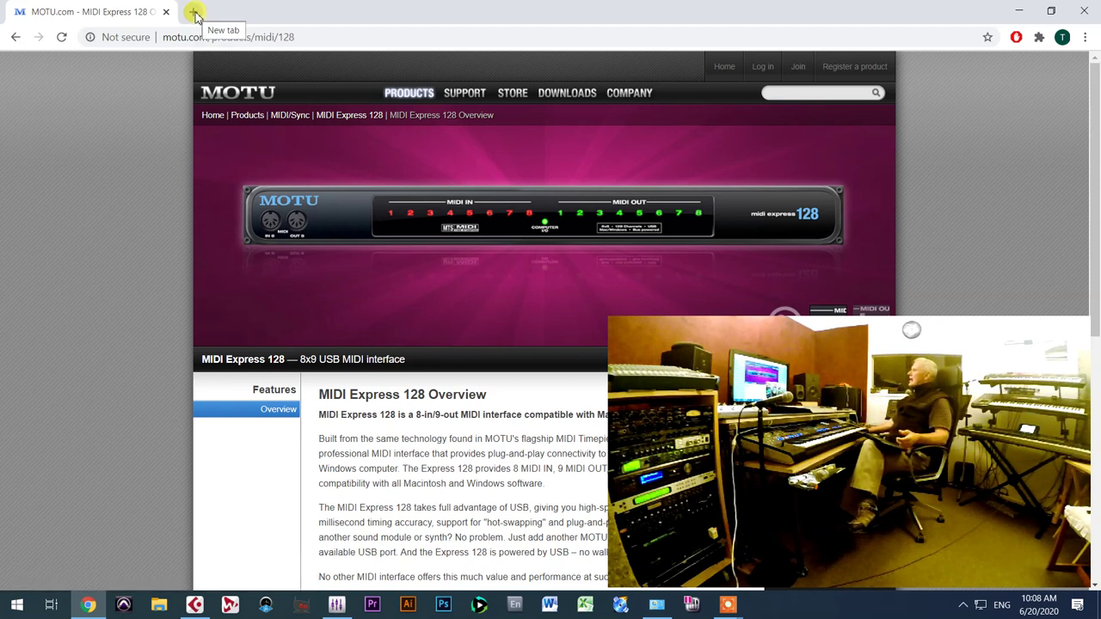
click(1020, 12)
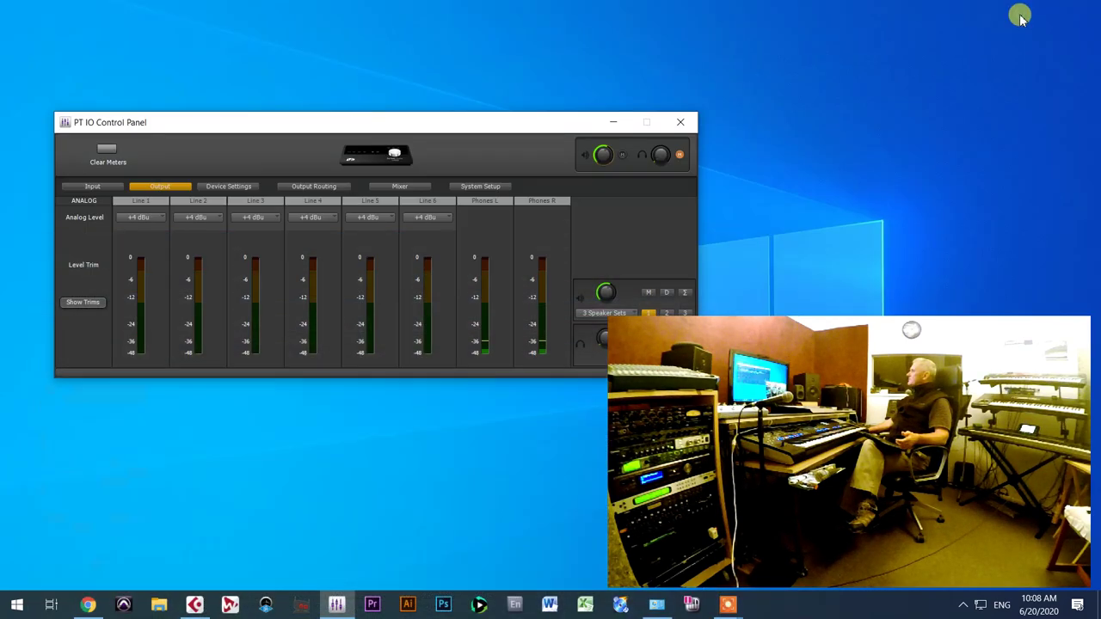
click(193, 605)
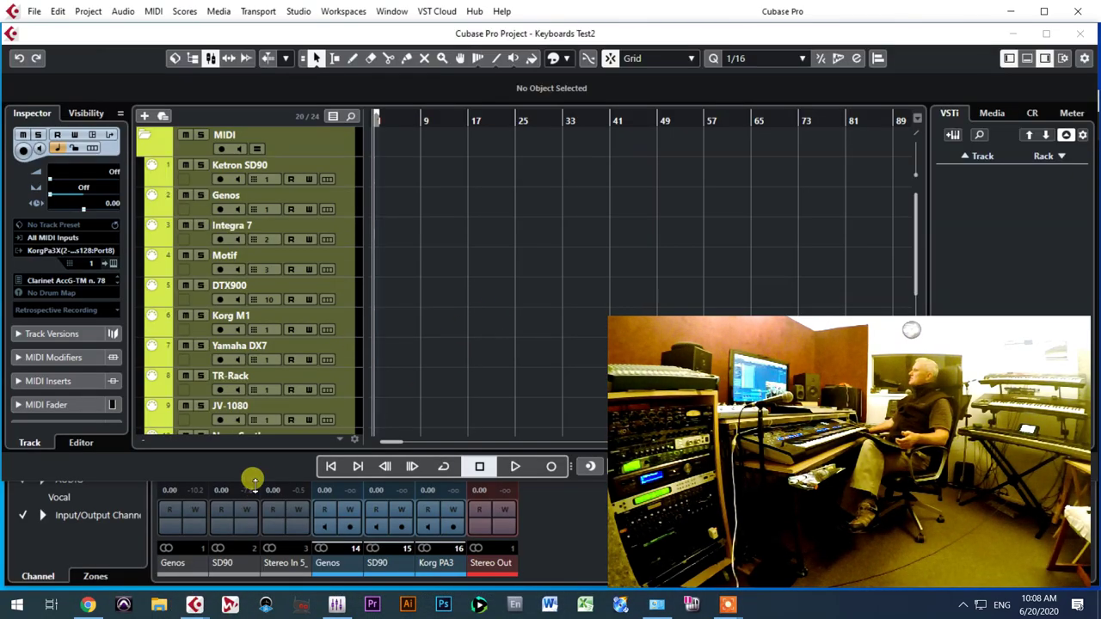
drag(254, 479, 254, 548)
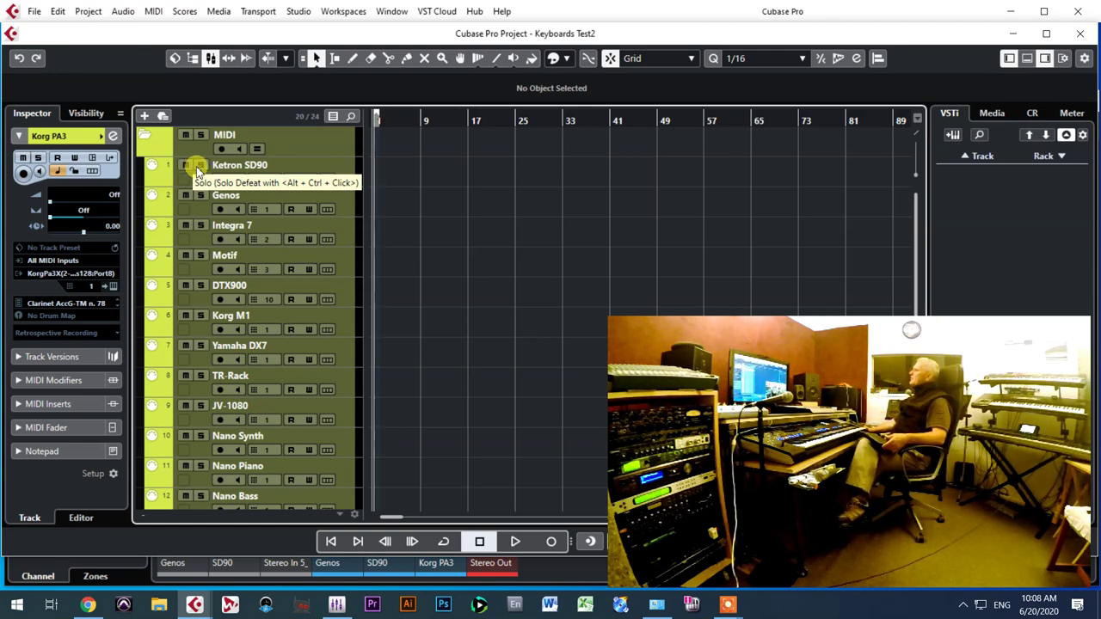
Look through the MIDI folder's tracks and record-enable the Ketron SD90 track
scroll(271, 329, down, 1)
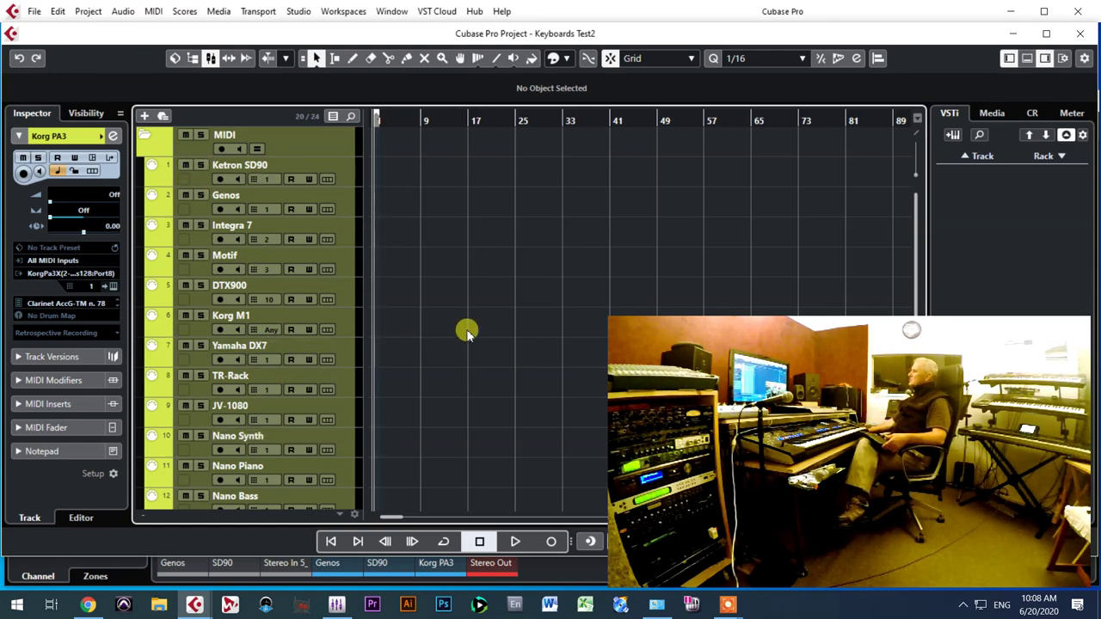
scroll(283, 386, down, 3)
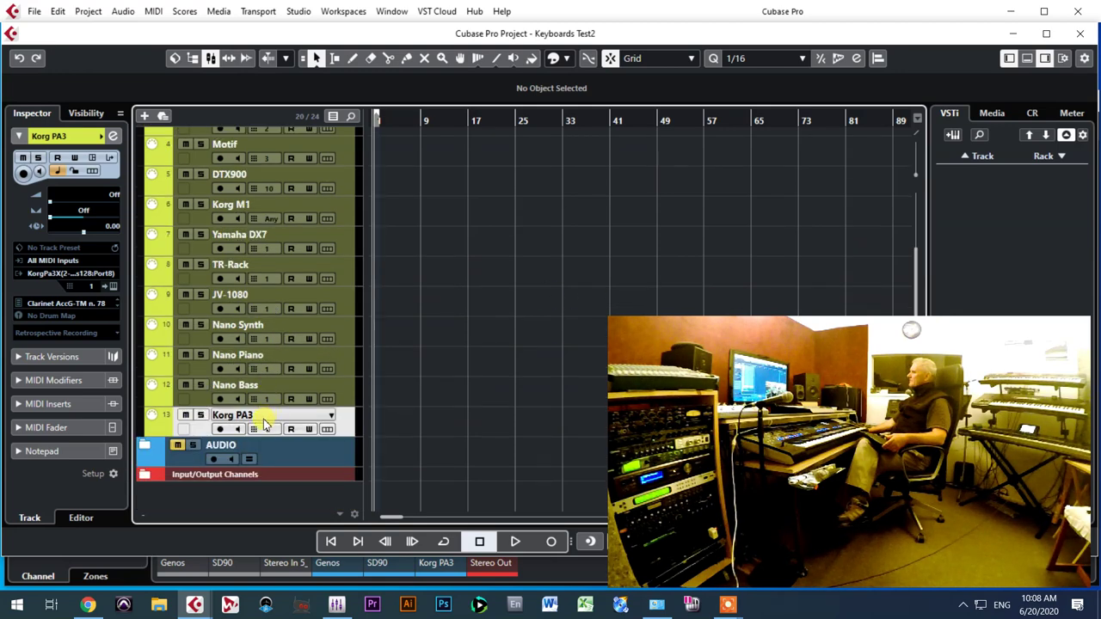
scroll(266, 421, up, 3)
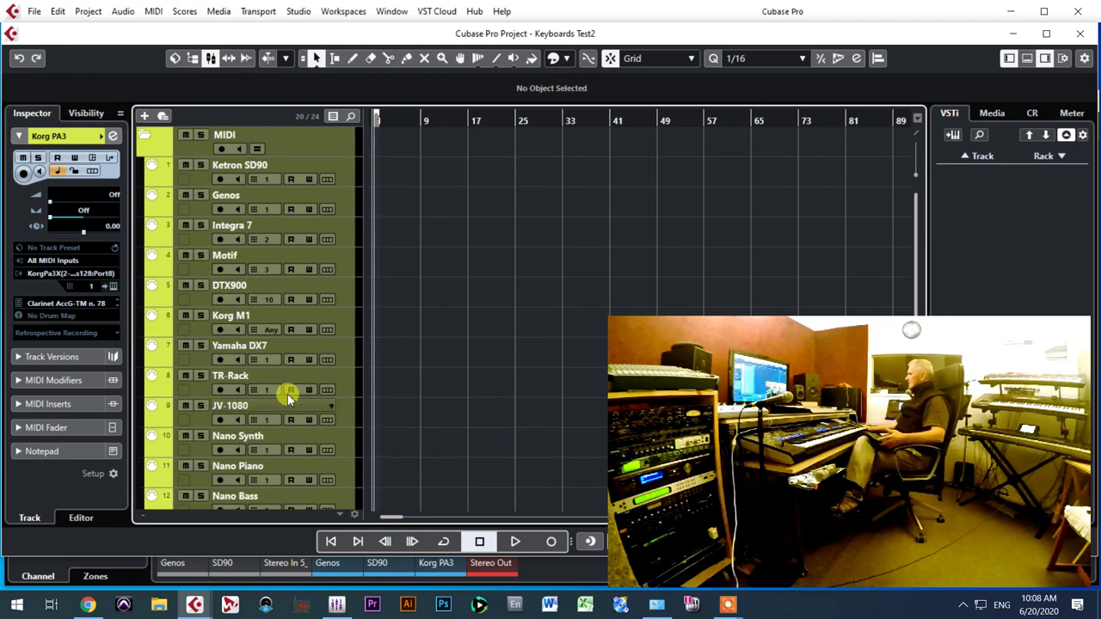
click(221, 178)
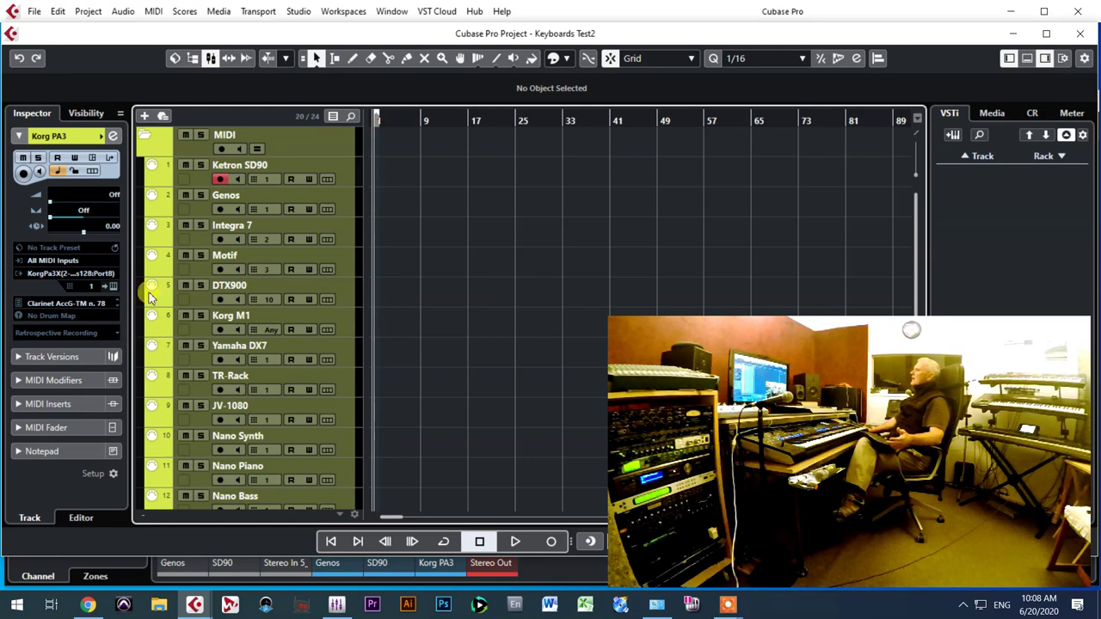
click(219, 179)
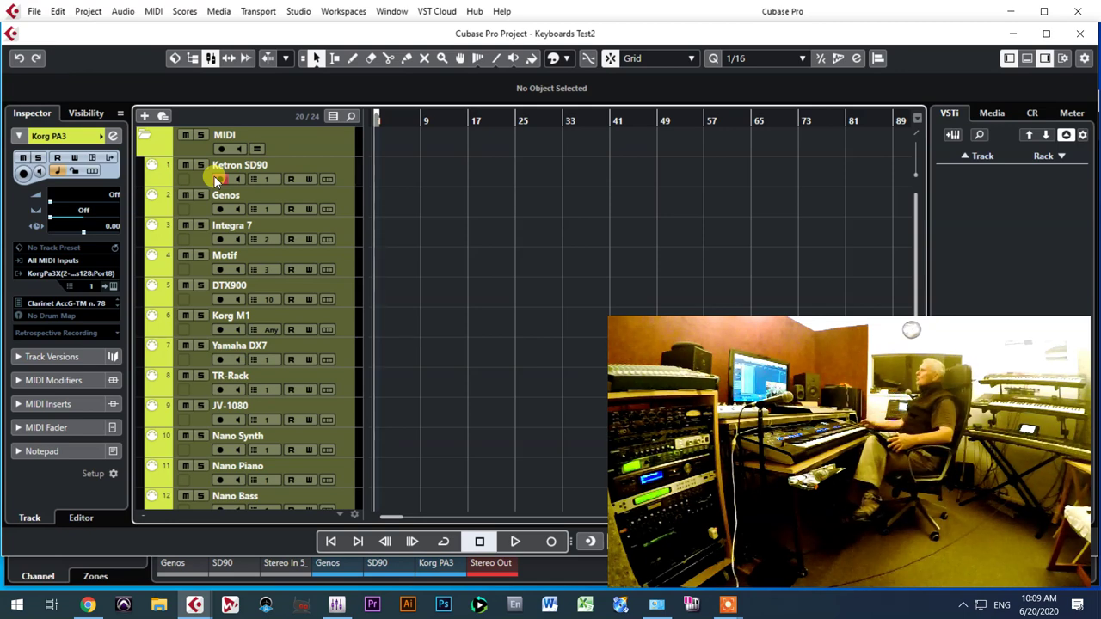
Check which output port is assigned to the Ketron SD90 in the MIDI Device Manager
click(298, 10)
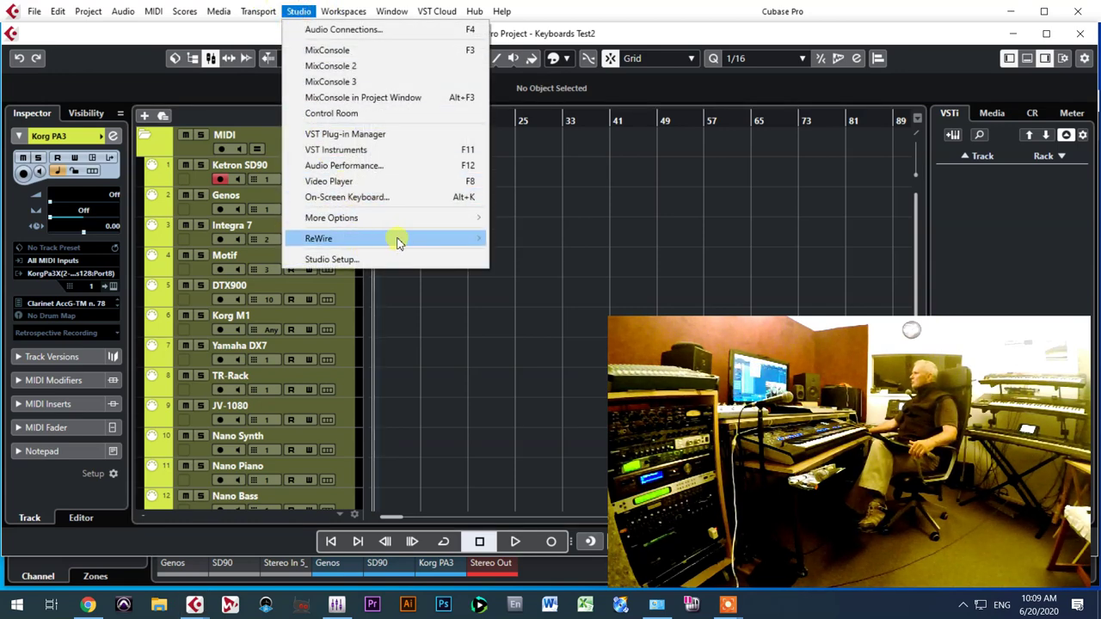
mouse_move(418, 217)
click(522, 232)
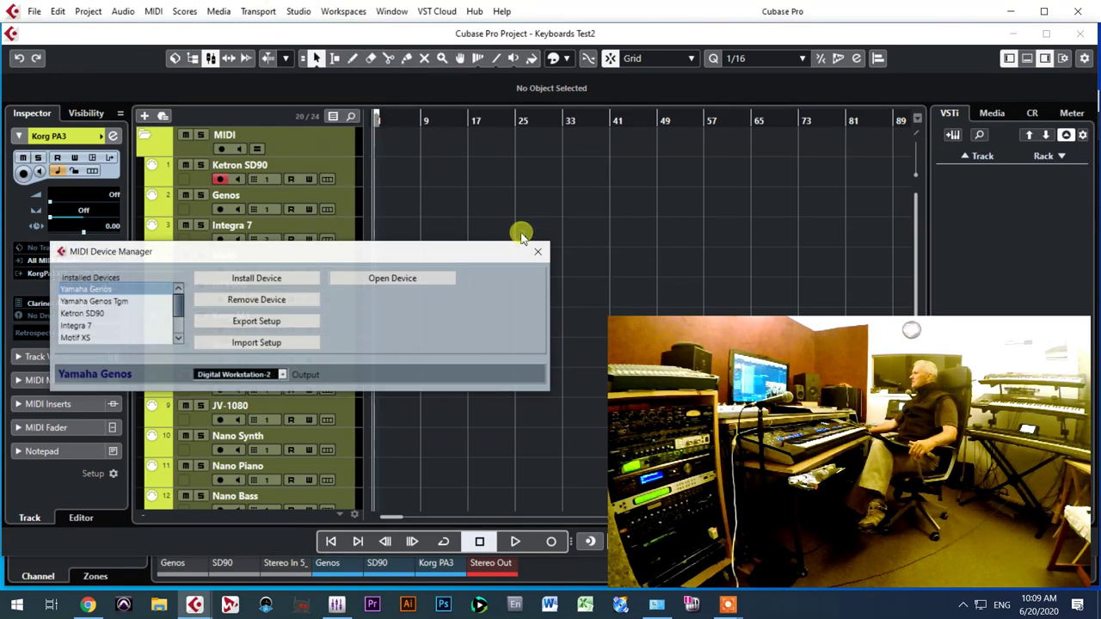
click(88, 313)
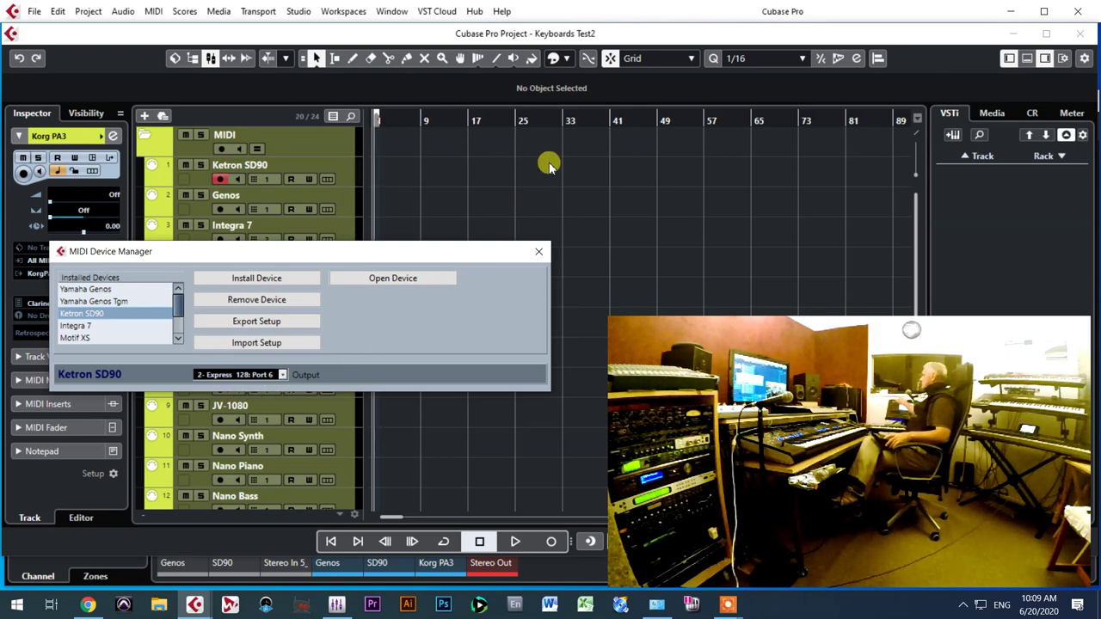
key(Escape)
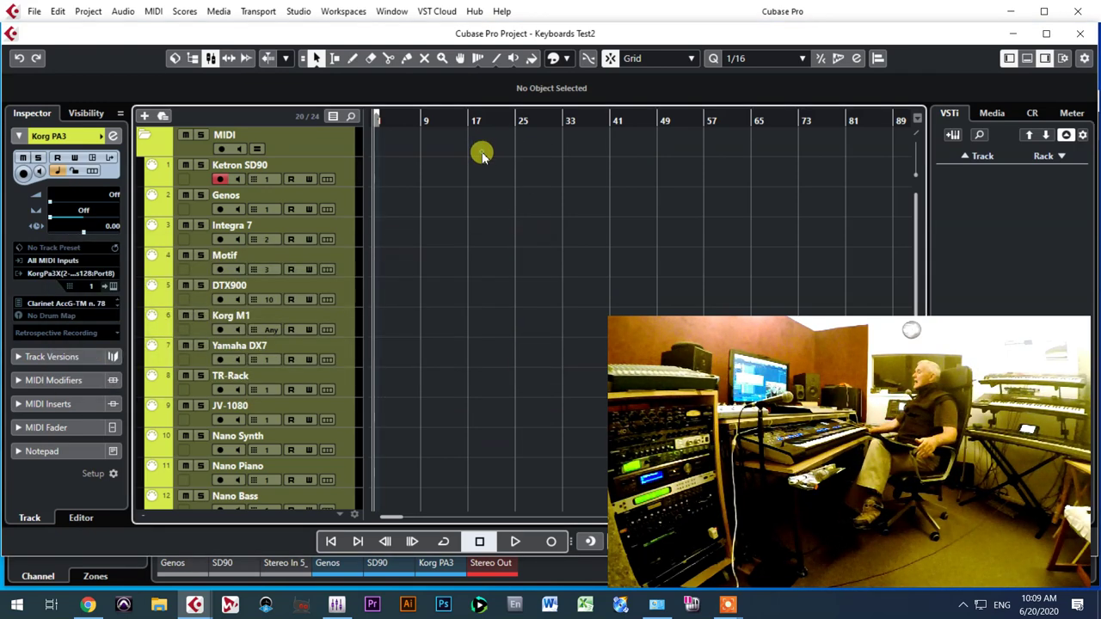
Select the Ketron SD90 track and examine its patch list, covering User Voices, GM Voices and the GM Voice TM guitar group
click(196, 176)
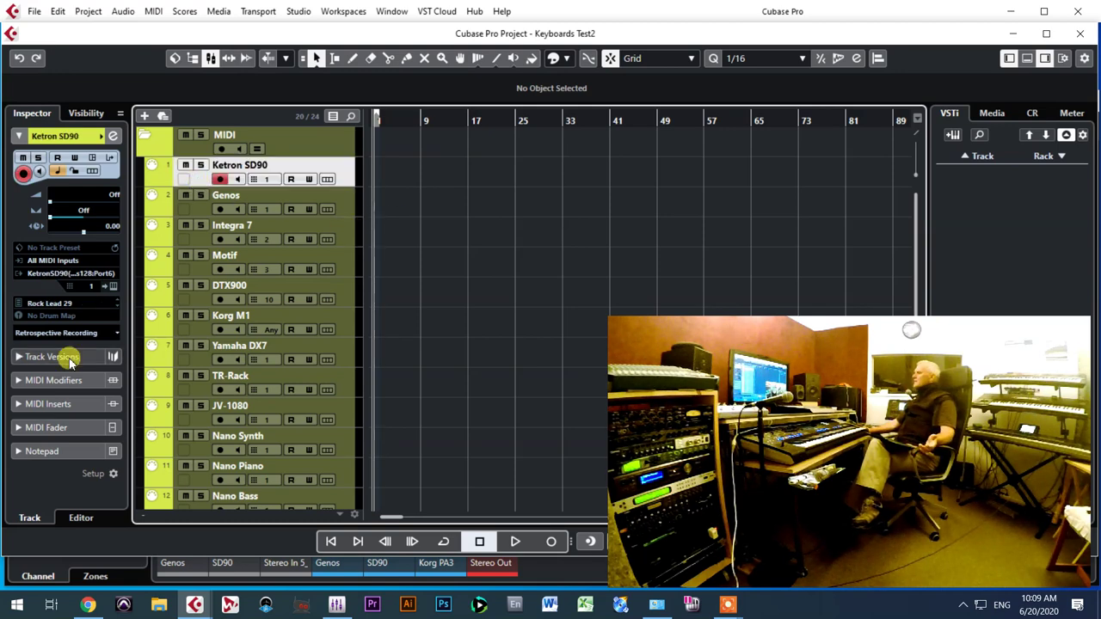
click(56, 303)
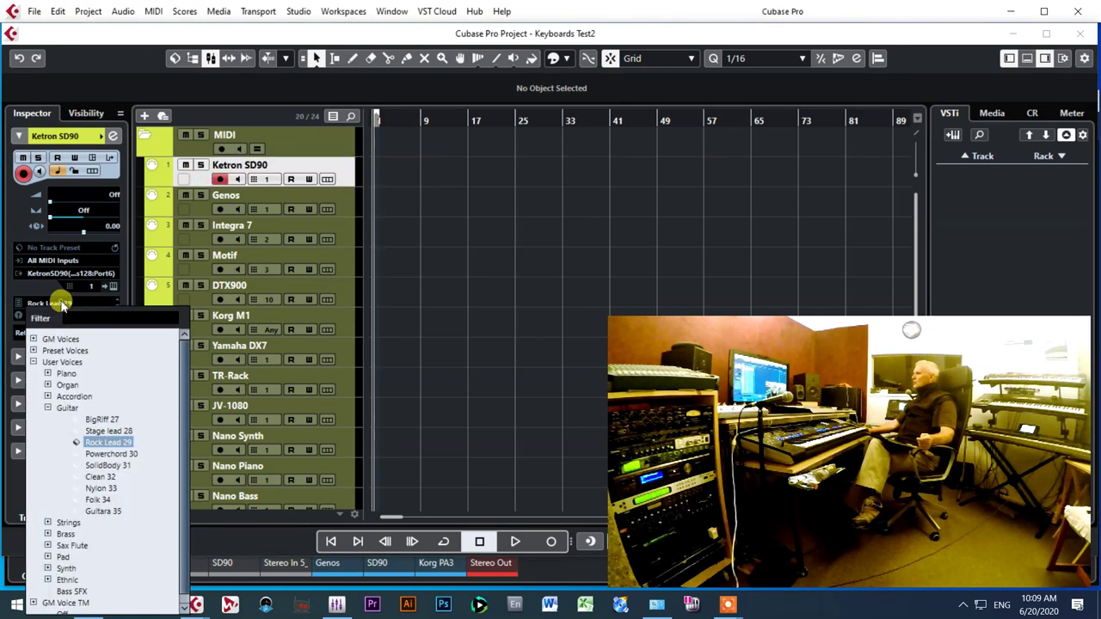
click(33, 362)
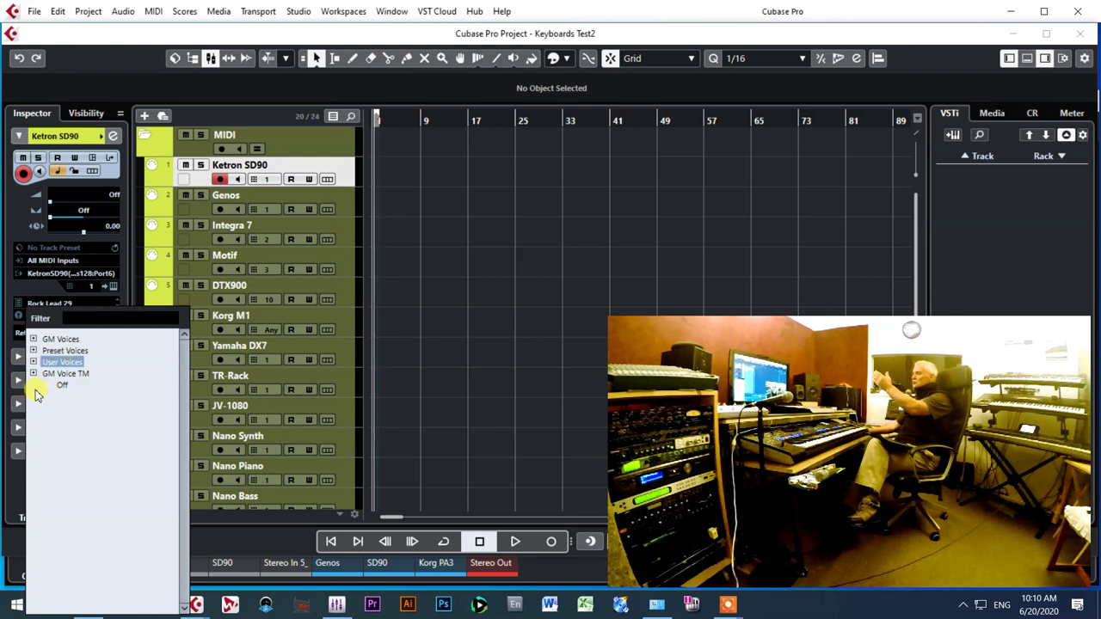
click(34, 375)
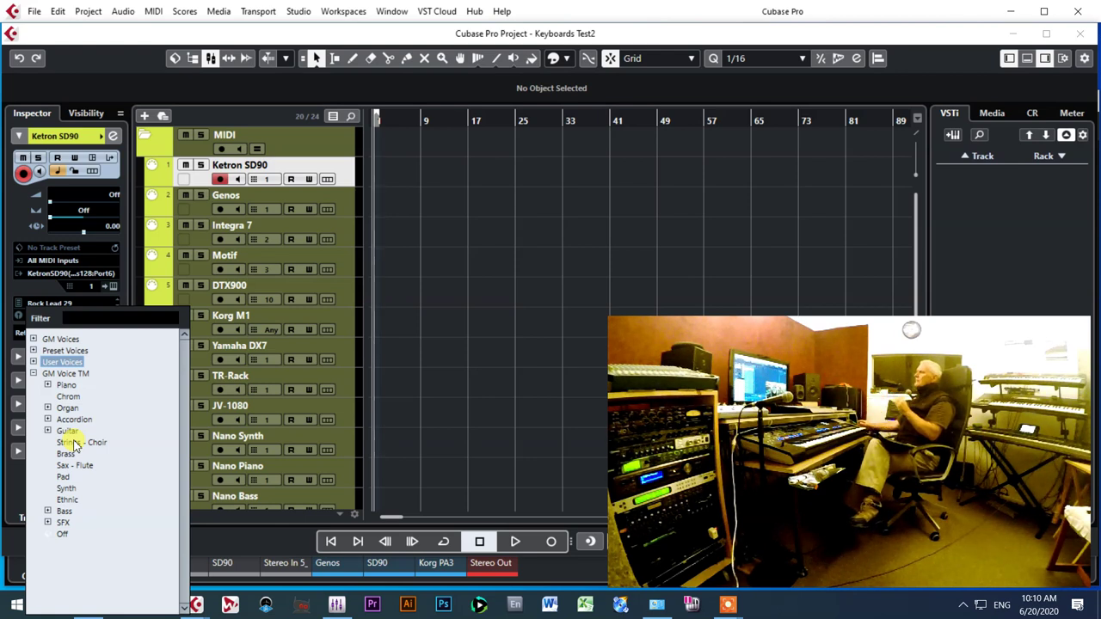
click(33, 338)
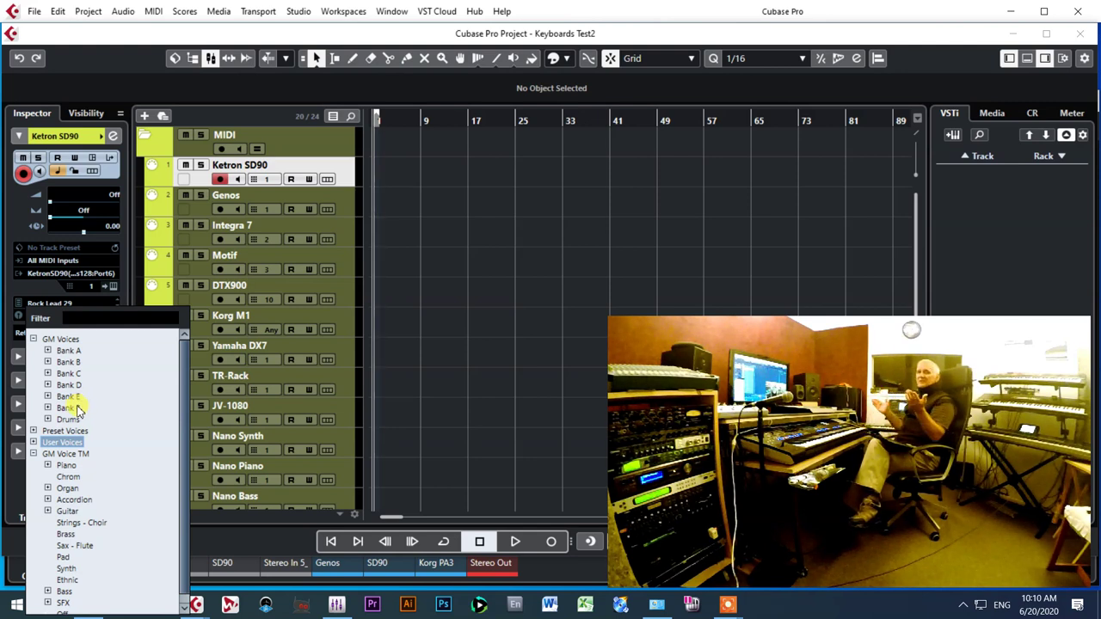
click(32, 340)
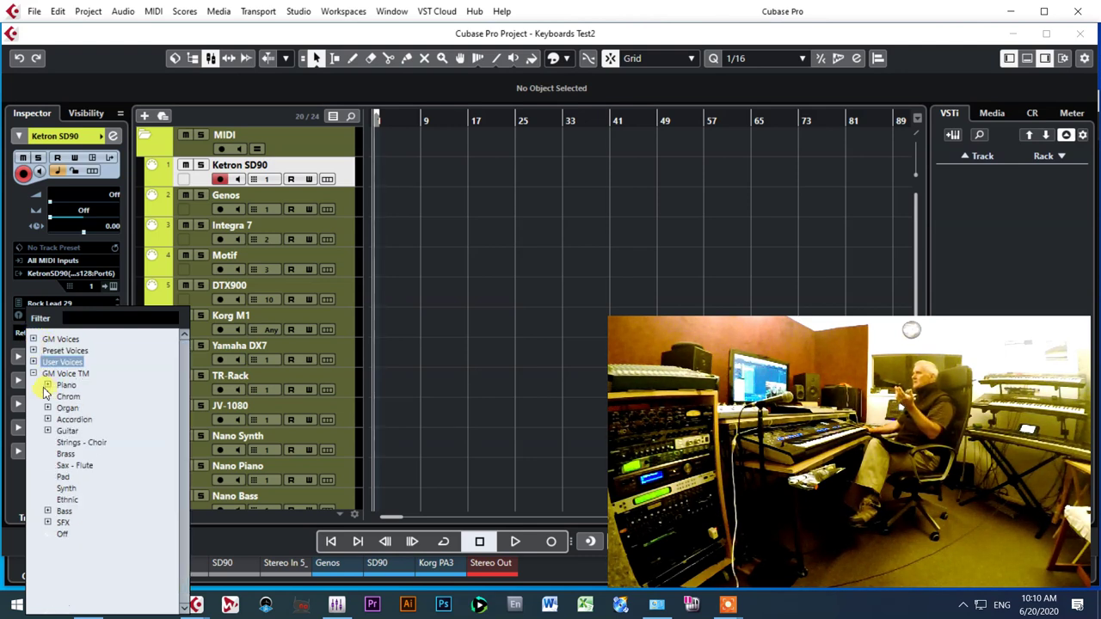
click(48, 431)
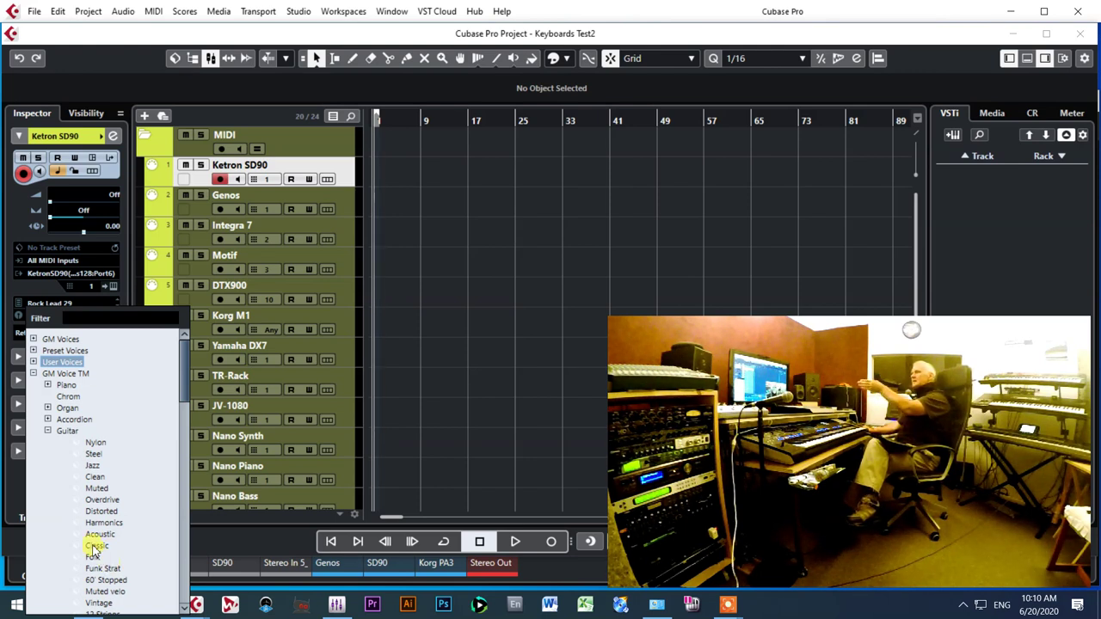
click(48, 431)
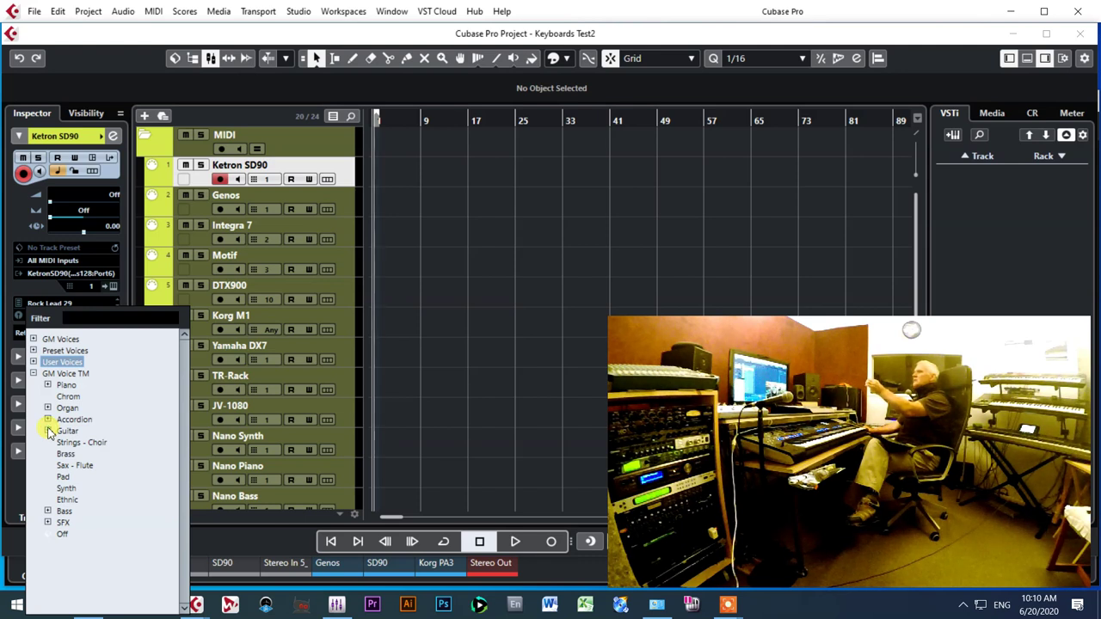
click(49, 431)
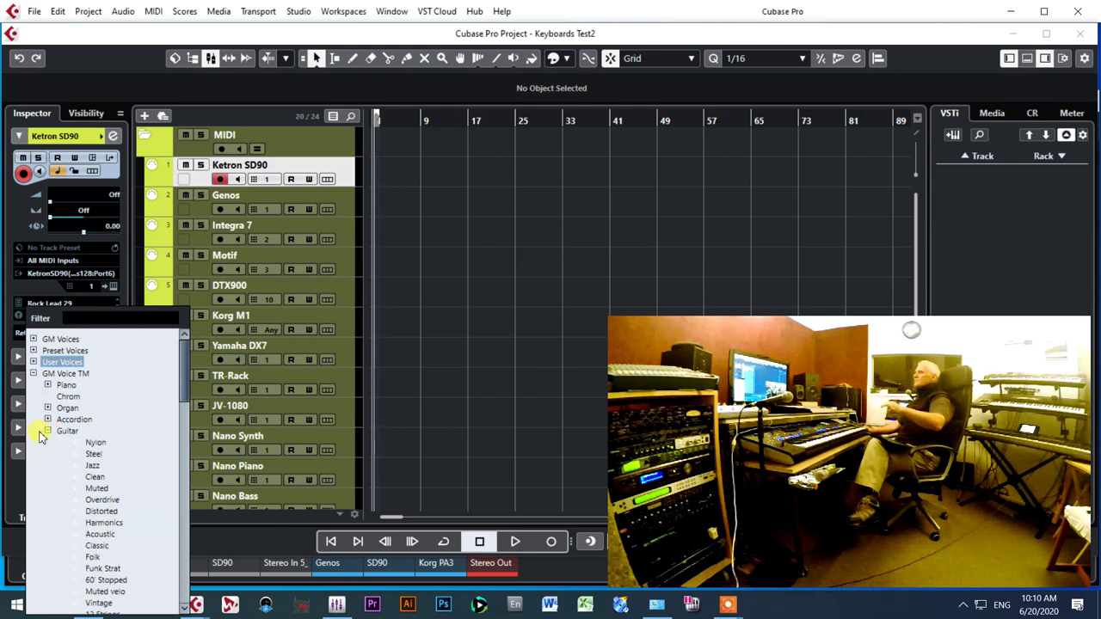
click(48, 431)
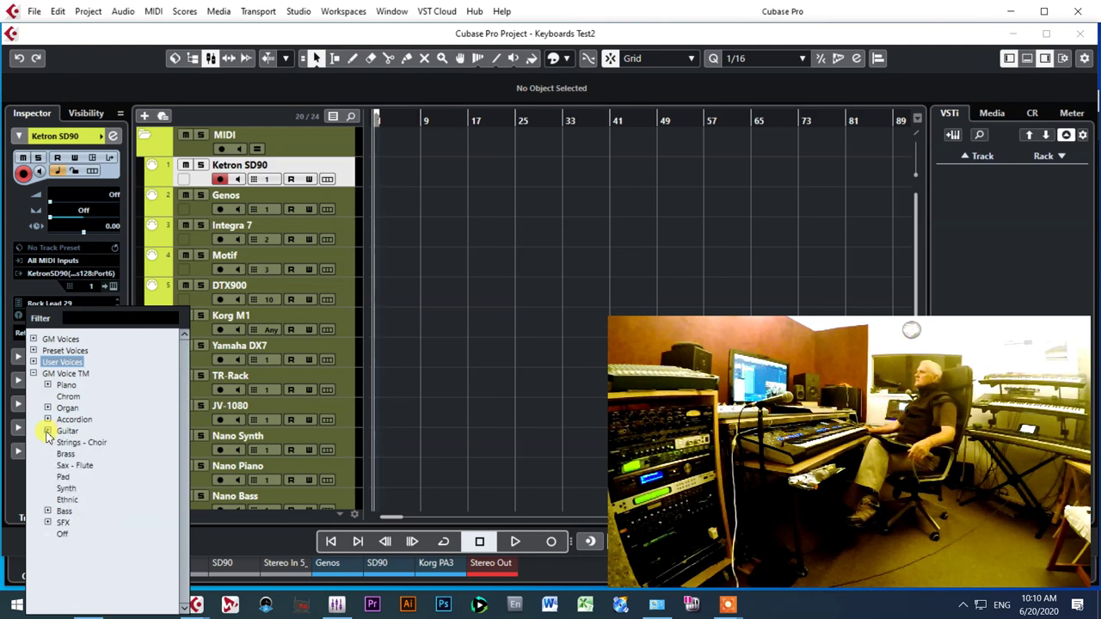
Audition Grand Piano 1, Harpsichord 7, MusicBox 11, Dulcimer 16 and Rotary 17 from Bank A of GM Voices on the Ketron SD90 track
click(34, 339)
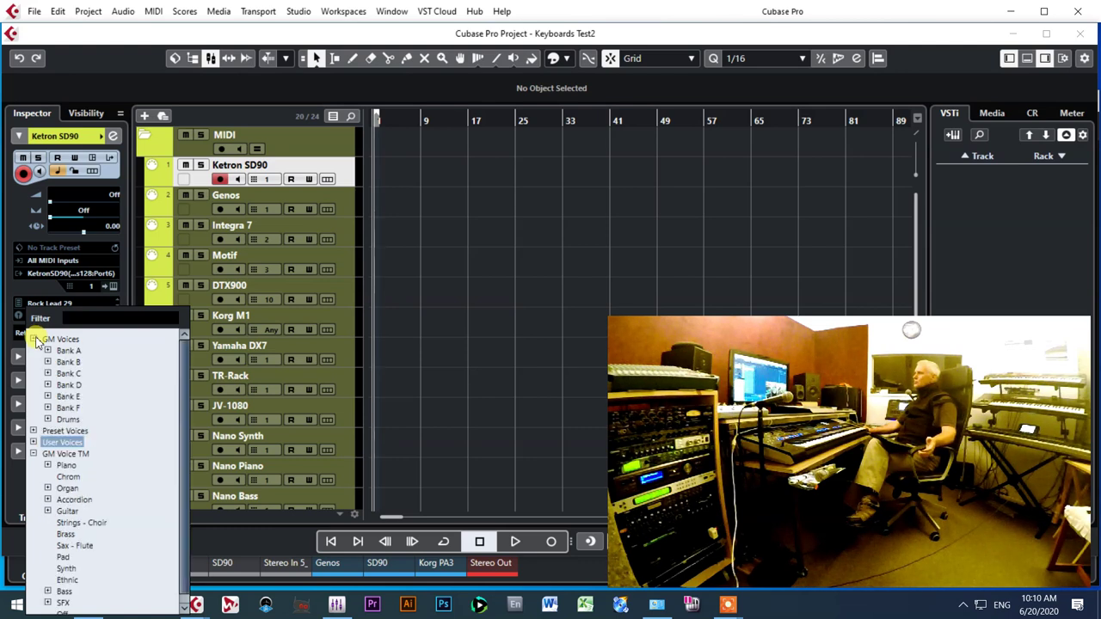
click(48, 351)
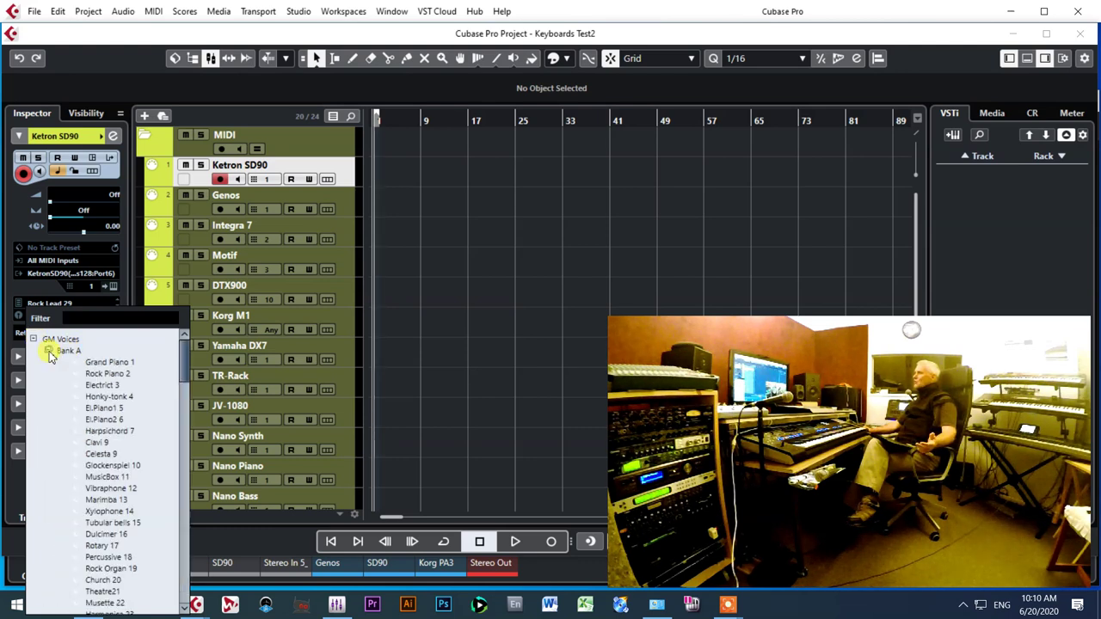
click(115, 363)
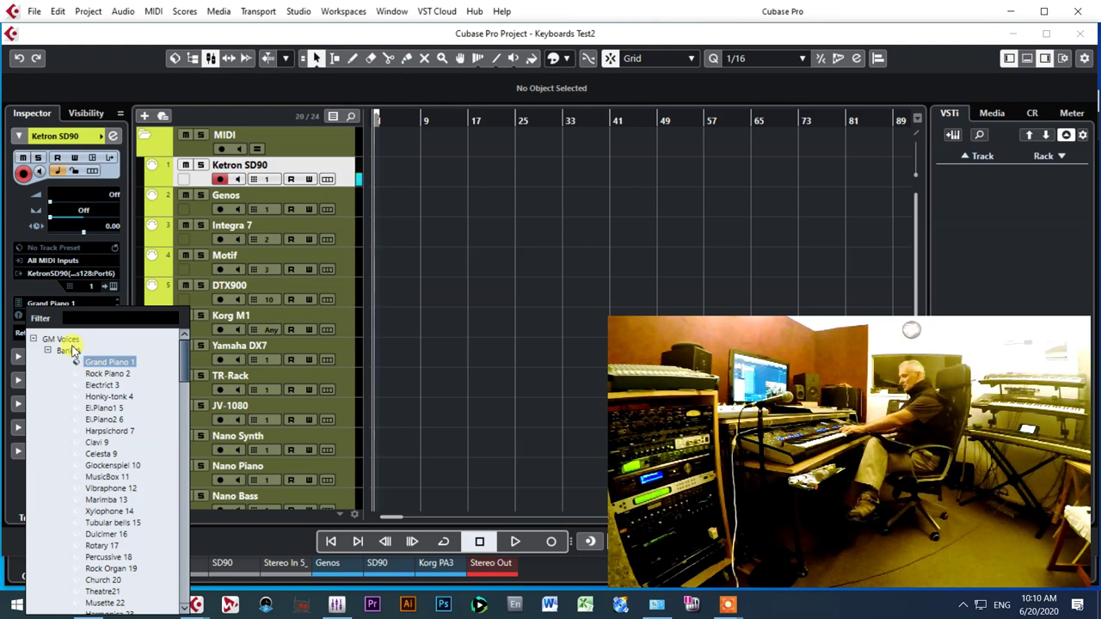
click(107, 431)
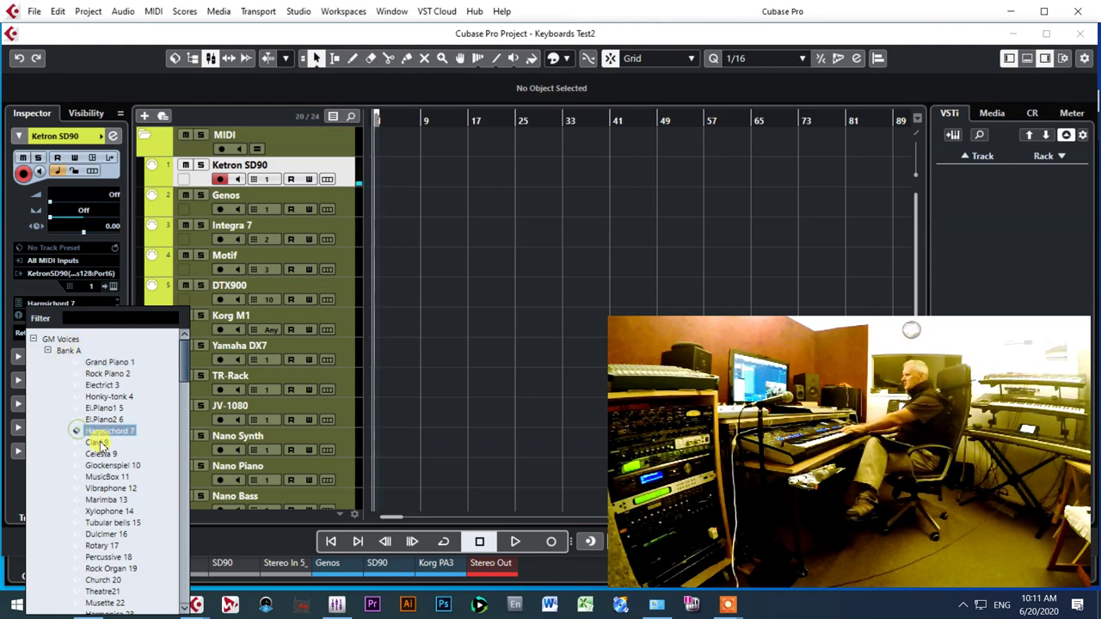
click(103, 478)
click(104, 534)
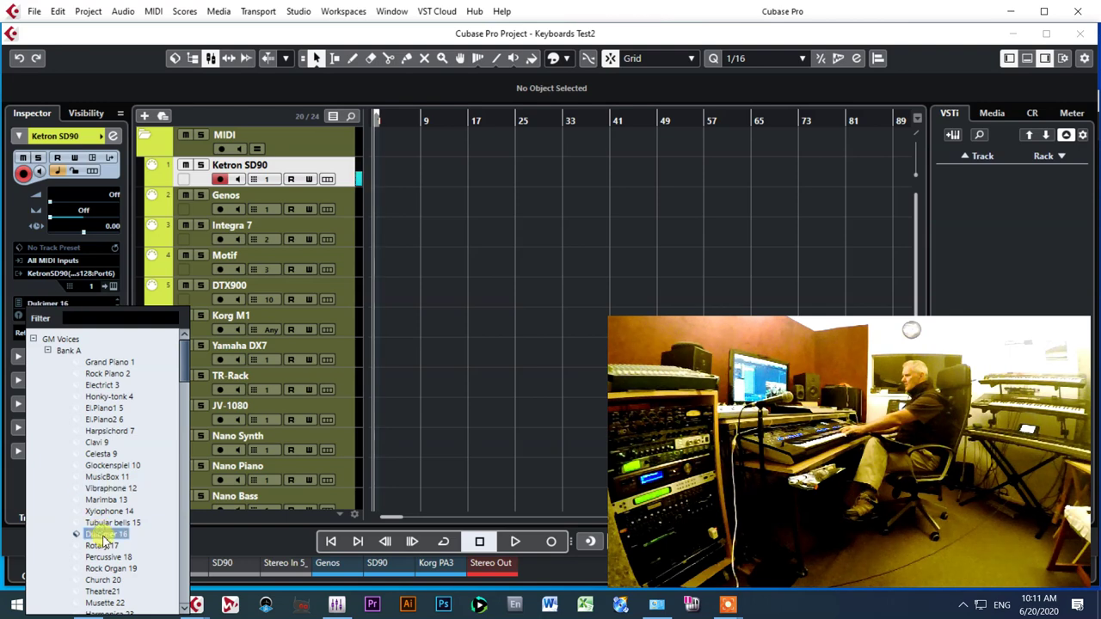
click(102, 545)
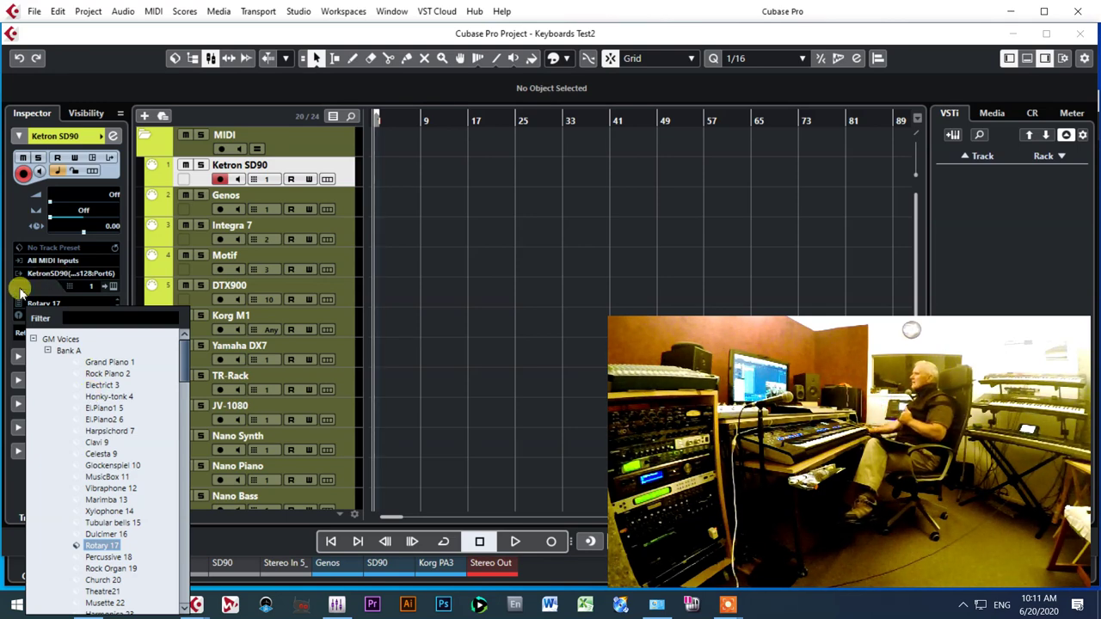
Try Romantic 1 from the Piano group of Preset Voices, and set the Ketron SD90 track's patch to Clavinet 9
click(35, 340)
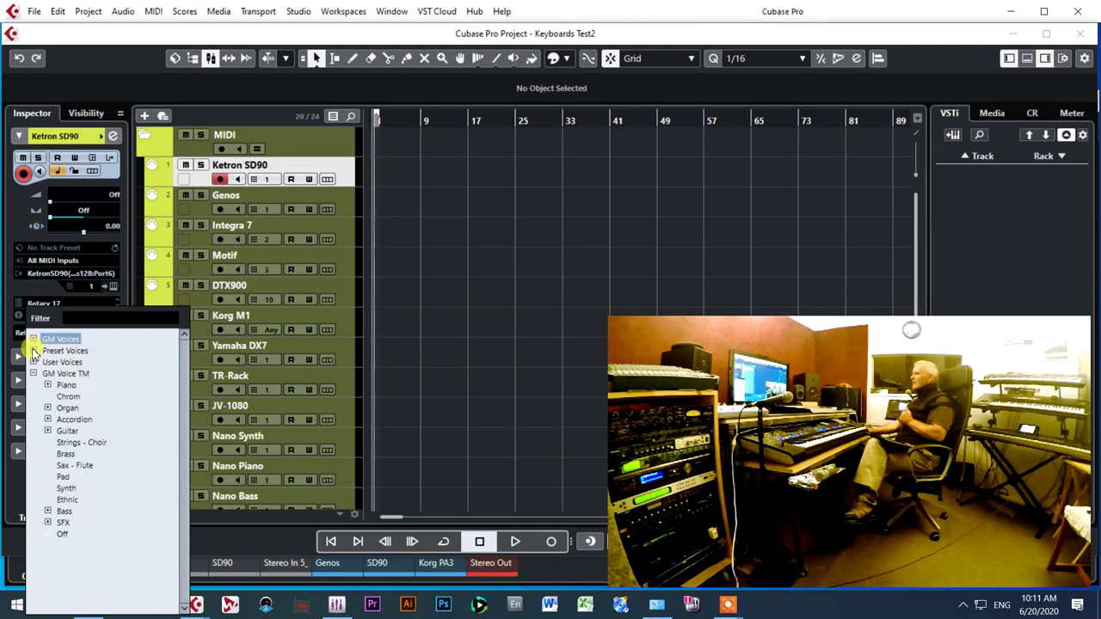
click(35, 350)
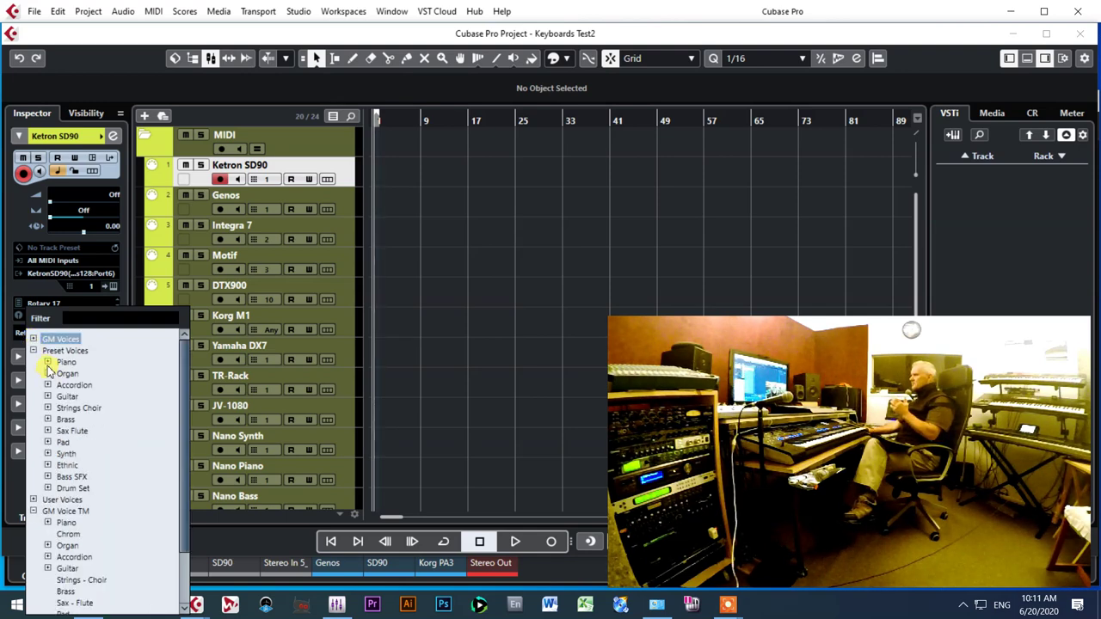
click(49, 363)
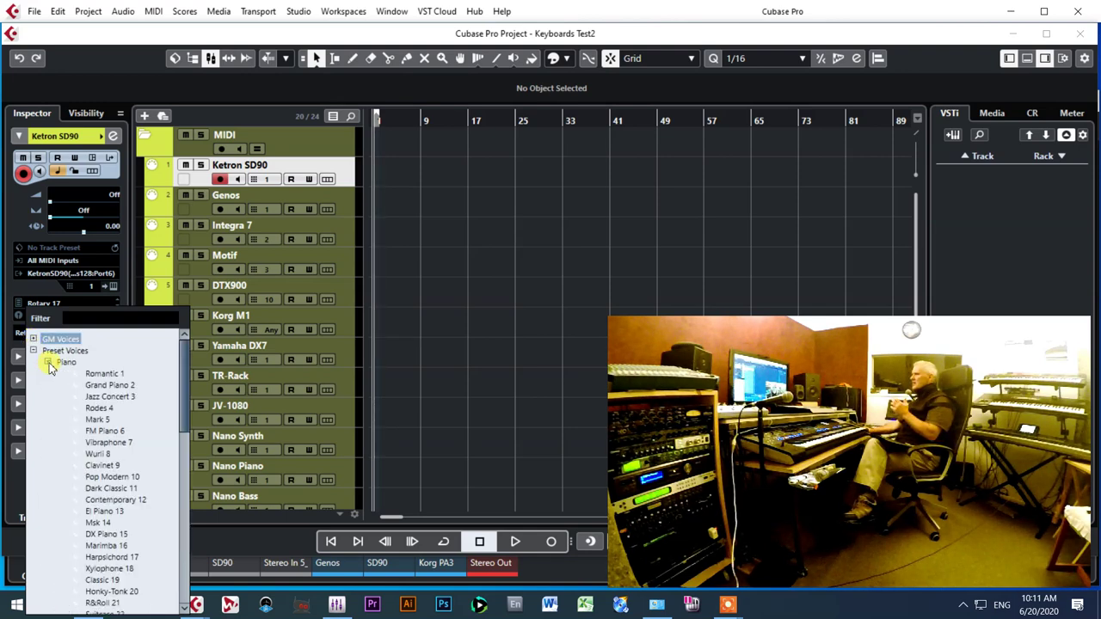
click(92, 376)
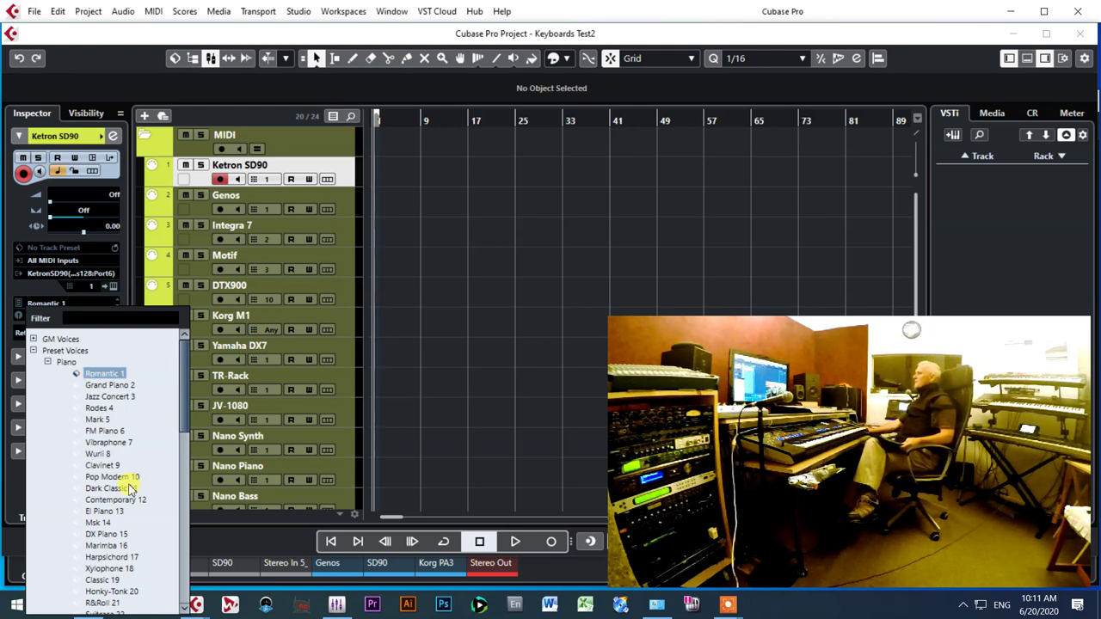
click(99, 466)
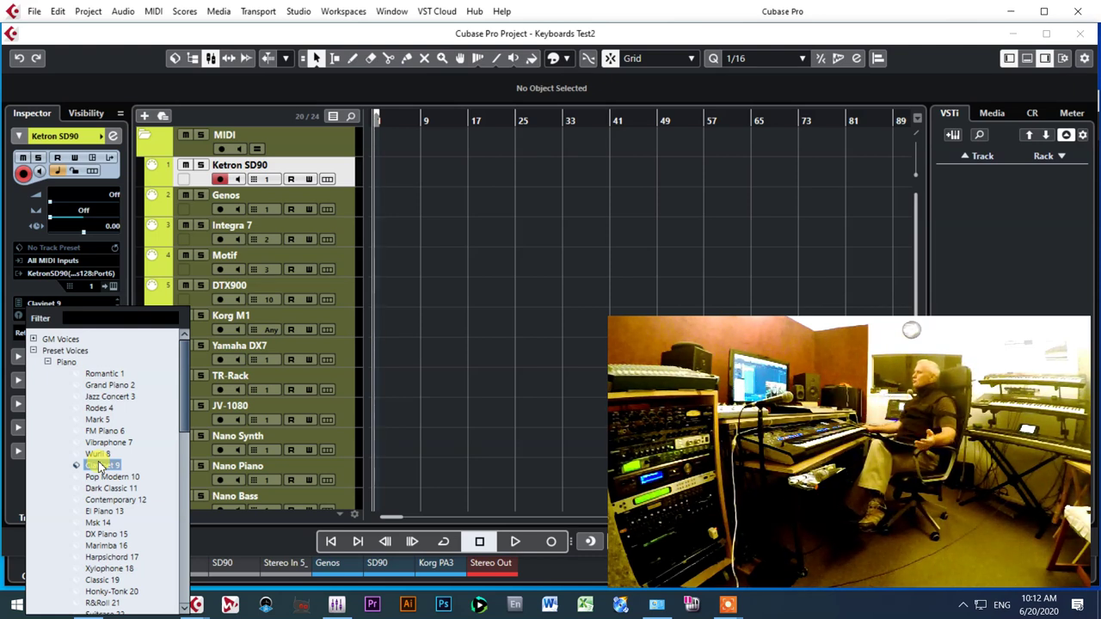
click(433, 368)
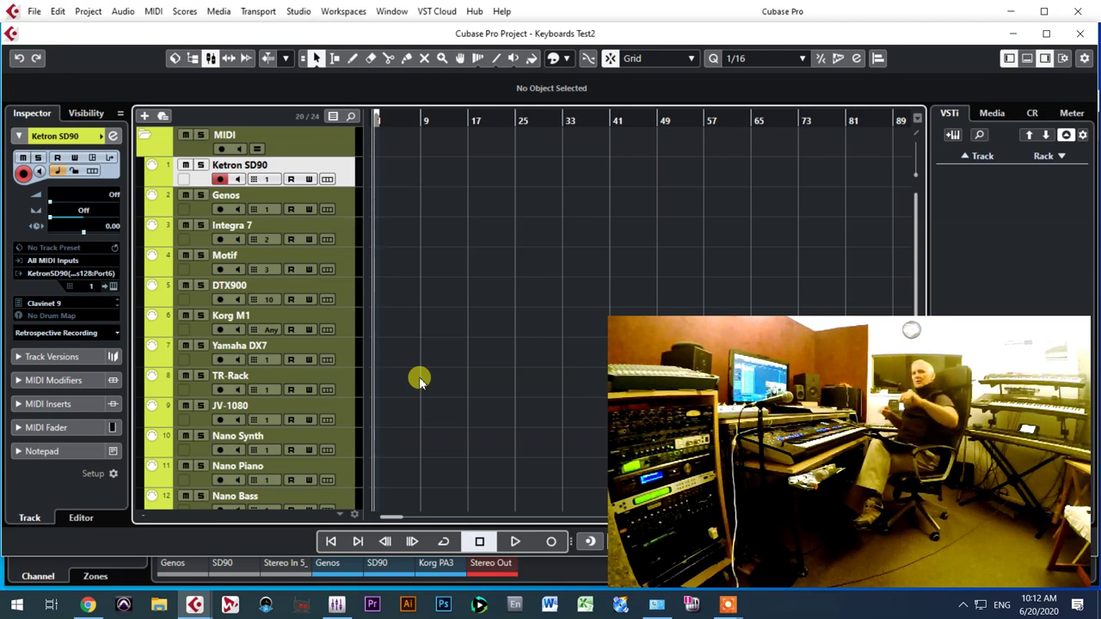
Turn off record enable on the Ketron SD90 track and record-enable the Genos track
click(220, 179)
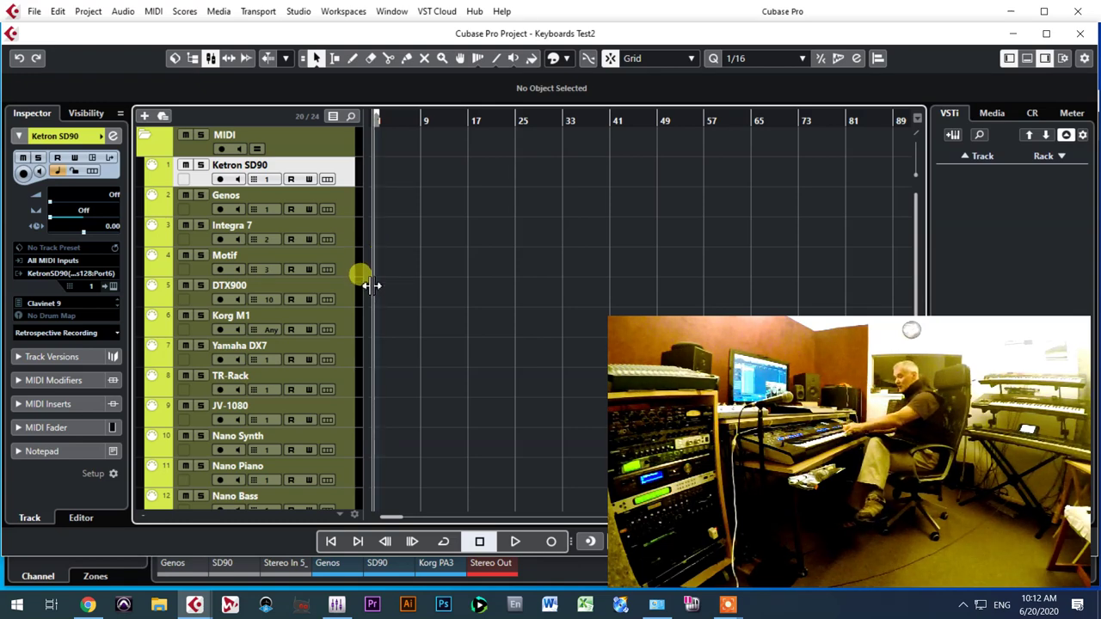
click(203, 211)
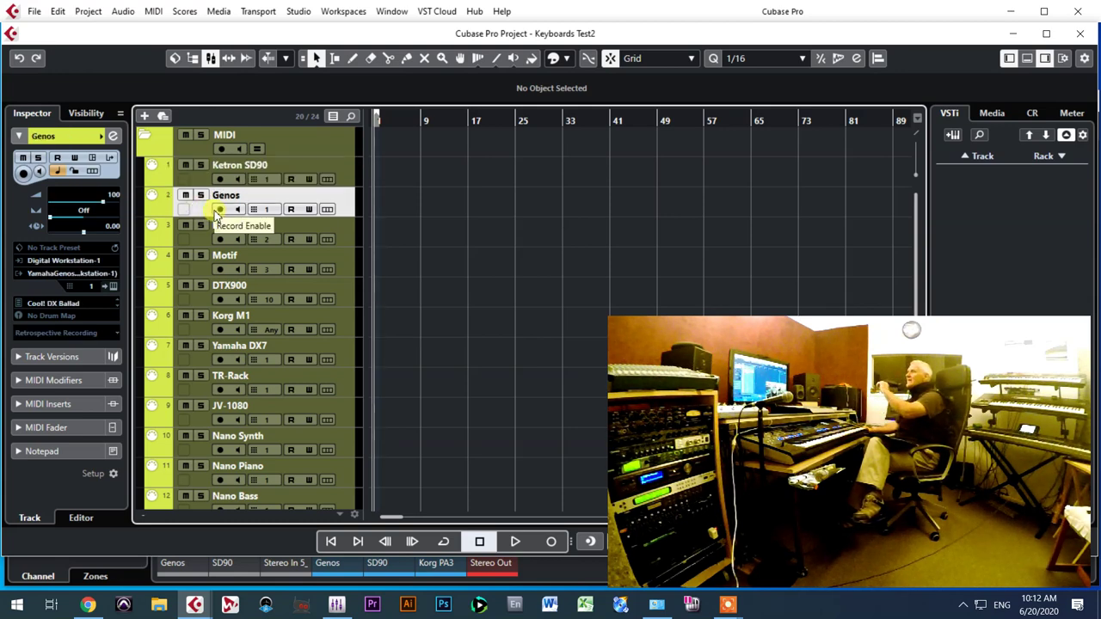
click(219, 214)
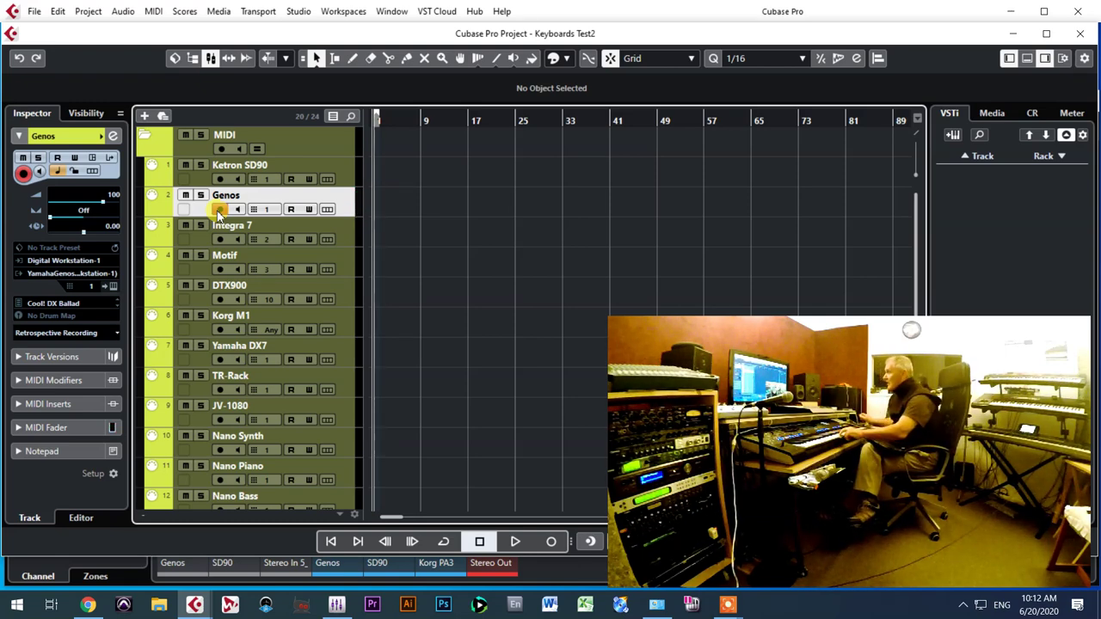
Audition S.Art! JazzScatShoo and BoysChoirOoh from the Genos Choir group, and set the Genos track's patch to S.Art! LatinVocals
click(50, 303)
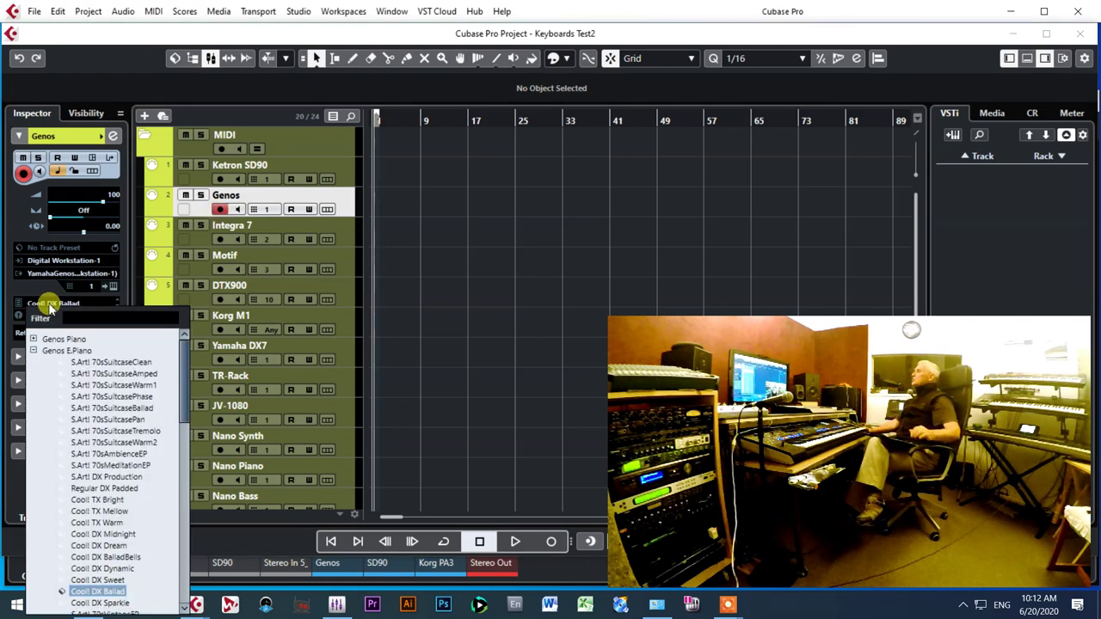
click(33, 351)
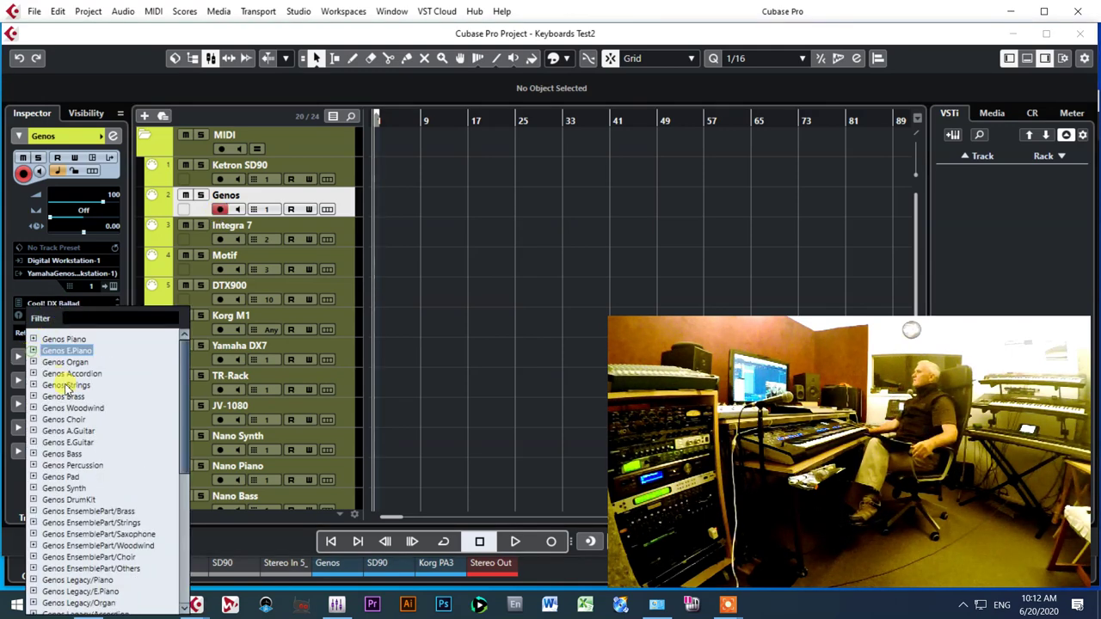
click(33, 419)
click(104, 465)
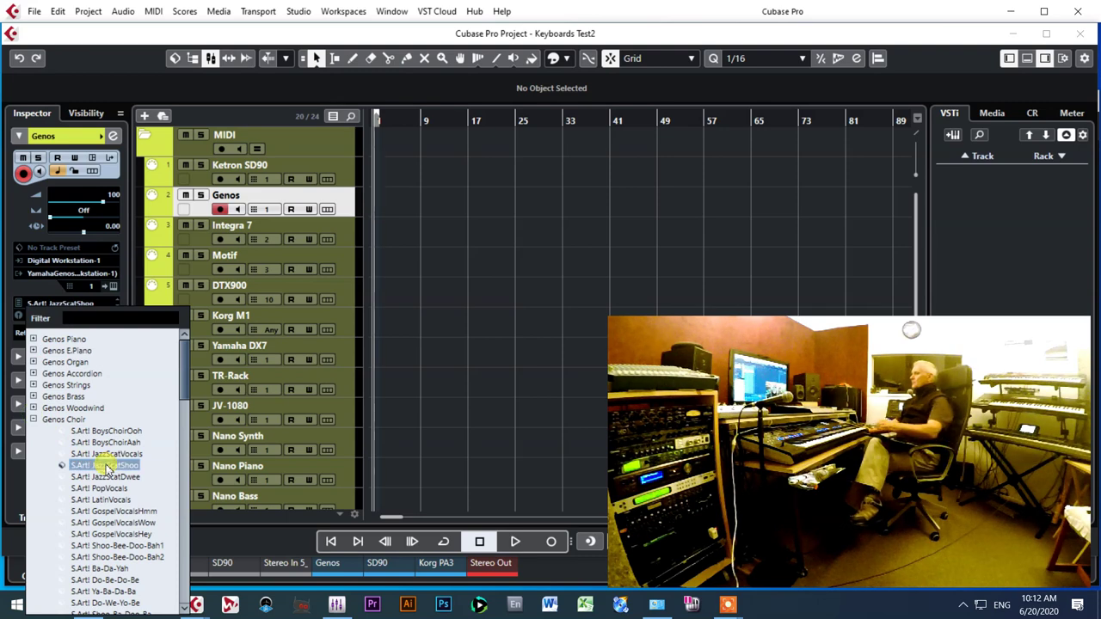
click(103, 431)
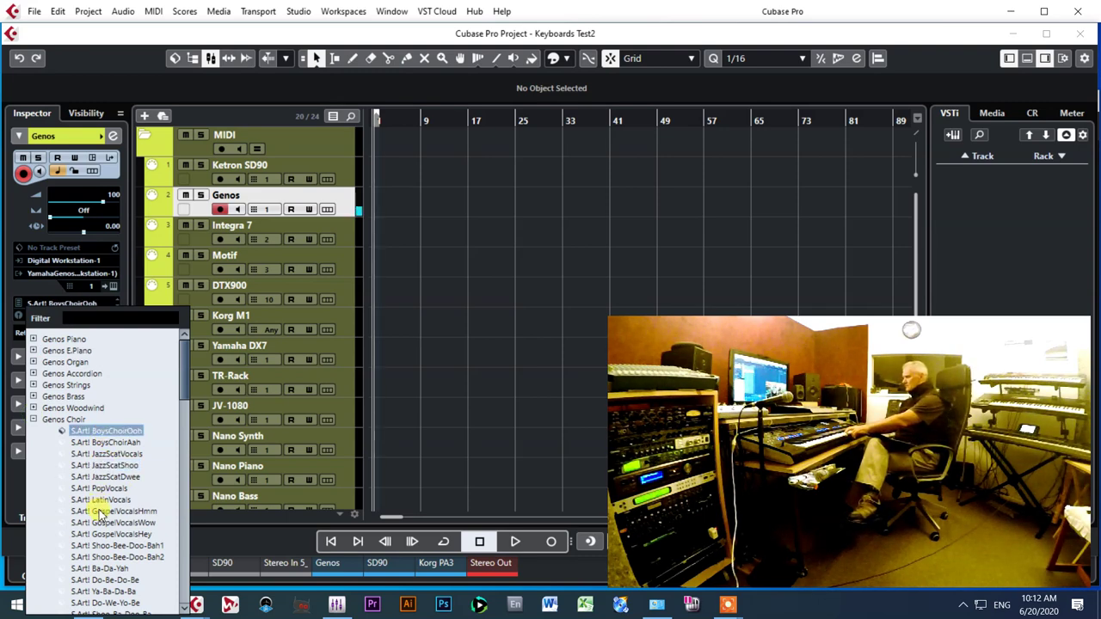
click(107, 500)
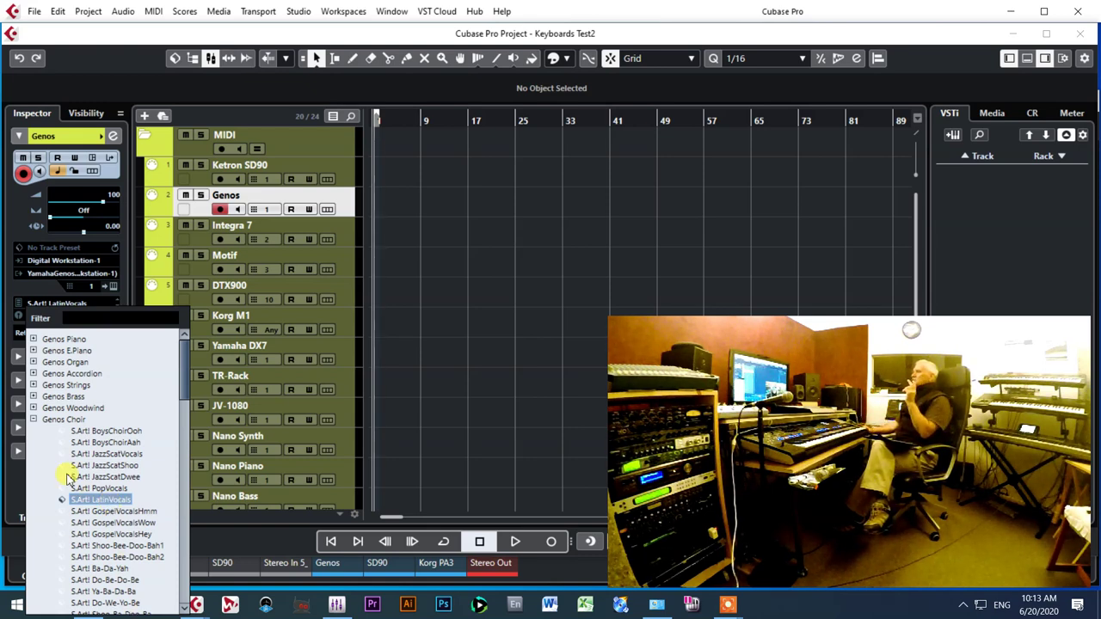
click(33, 419)
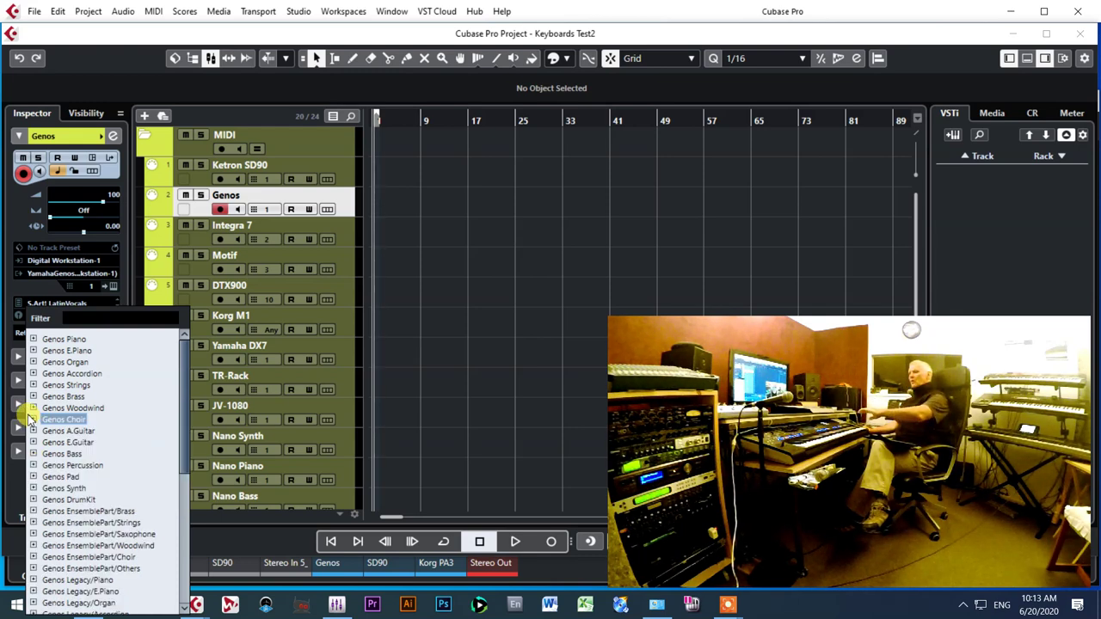
Check which output ports are assigned to Yamaha Genos and Yamaha Genos Tgm in the MIDI Device Manager
click(301, 12)
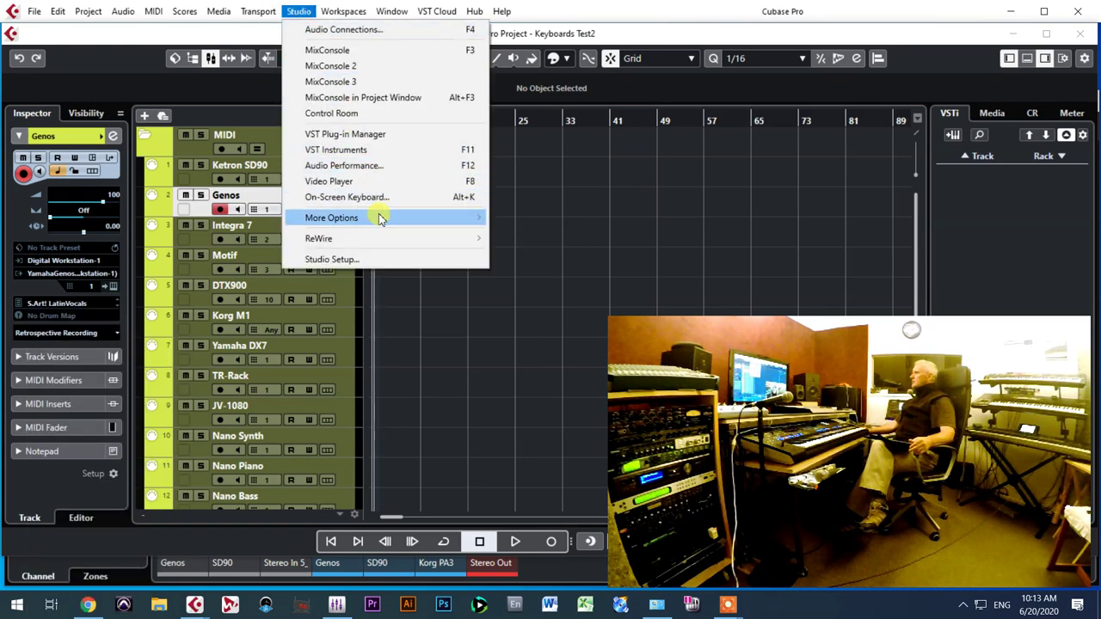
mouse_move(381, 218)
click(535, 233)
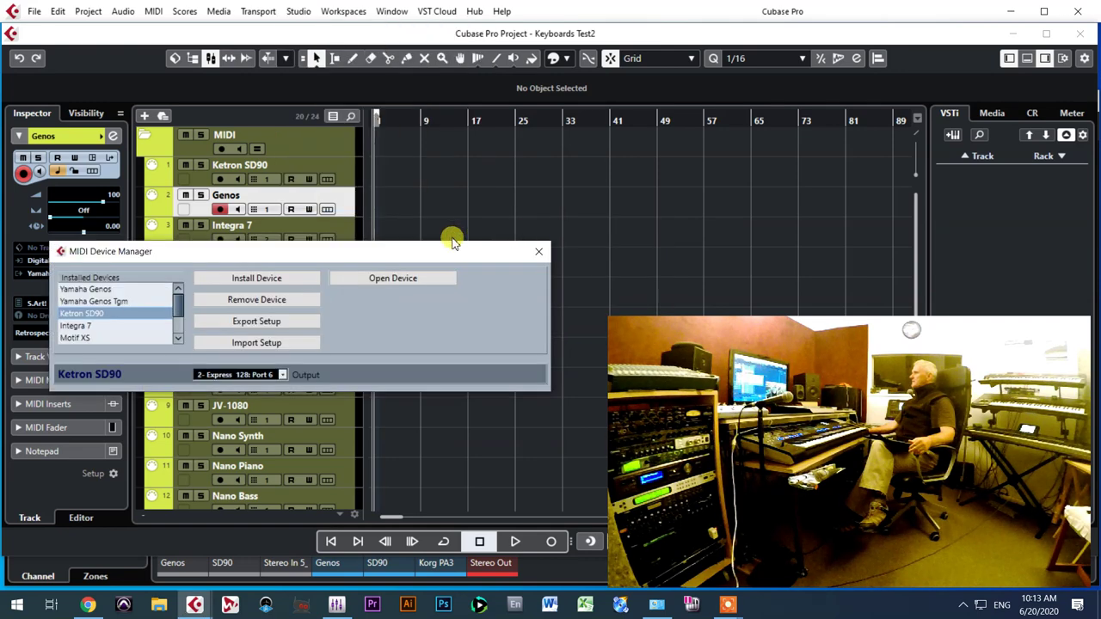
click(107, 291)
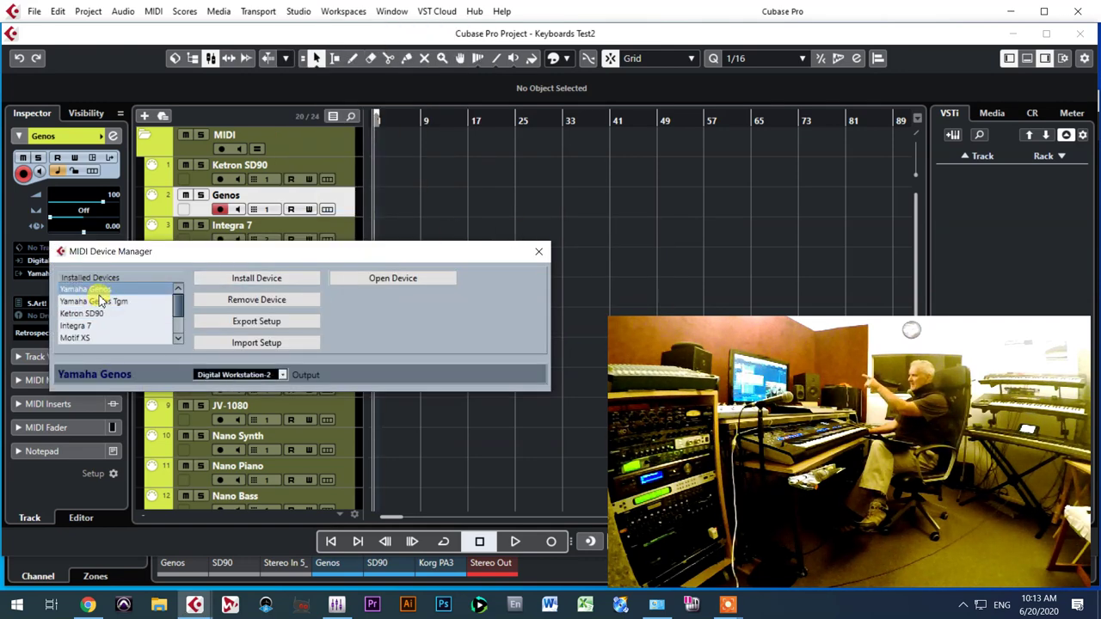
click(89, 302)
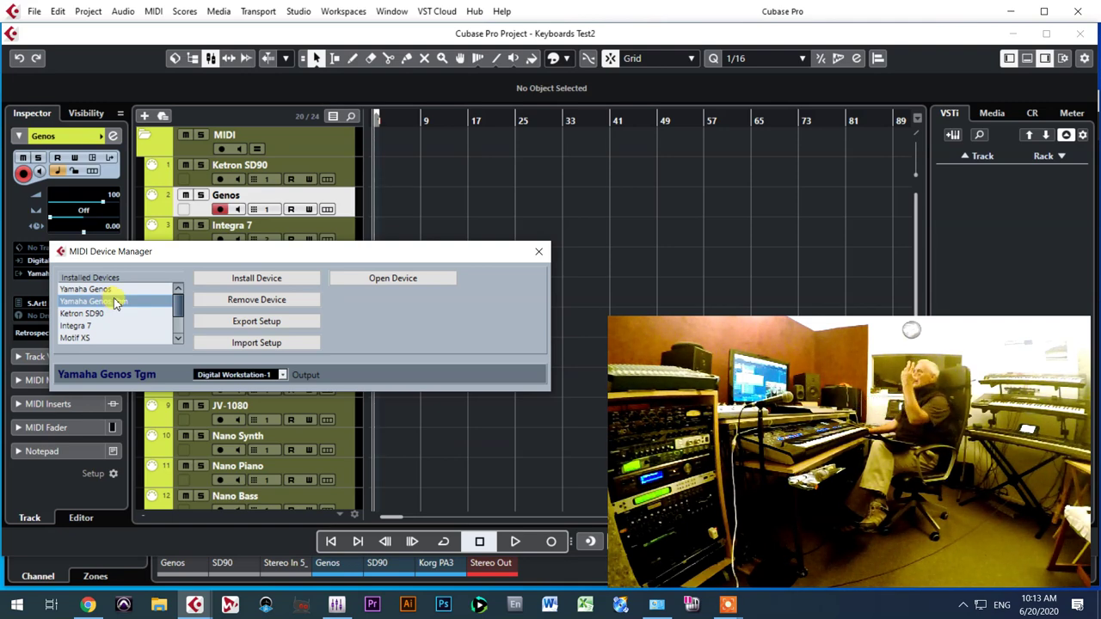
click(475, 219)
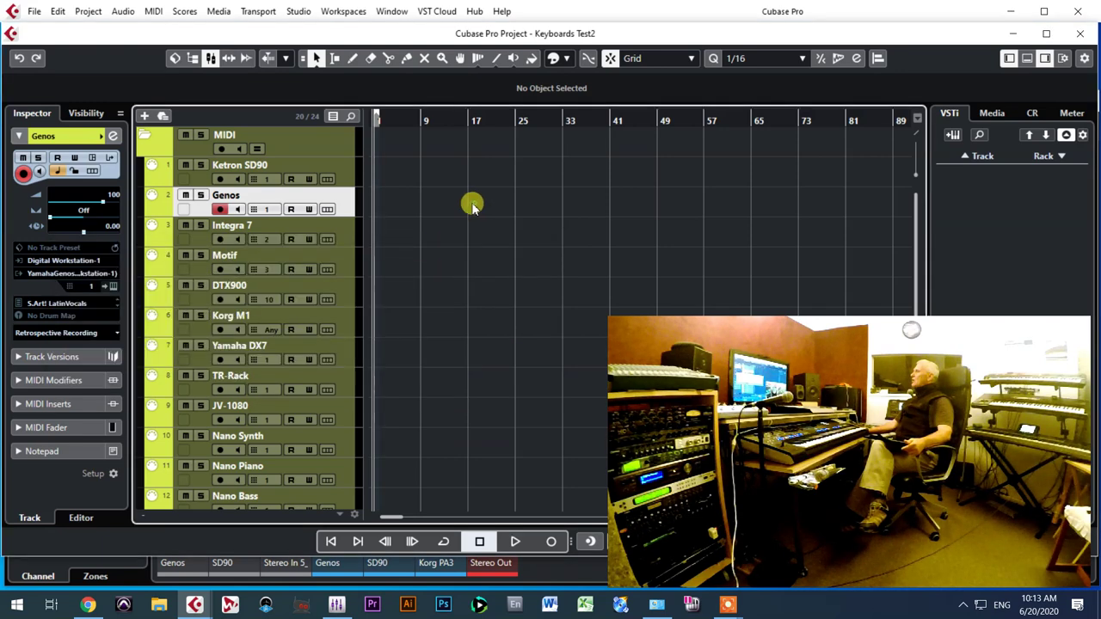
Turn off record enable on the Genos track and record-enable the Integra 7 track
click(219, 217)
click(194, 240)
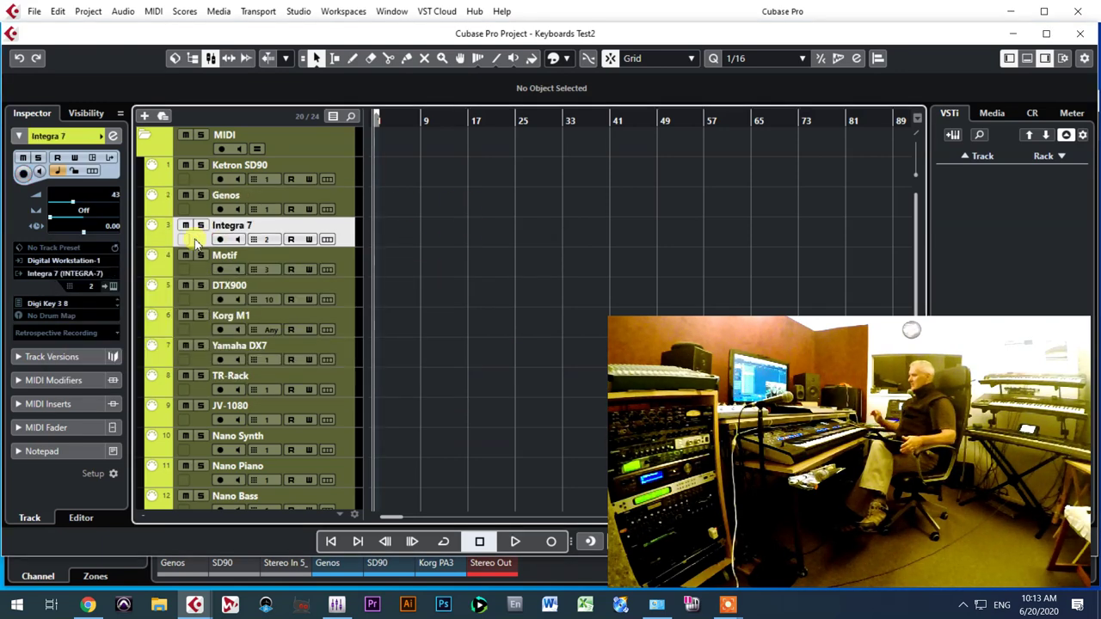
click(218, 240)
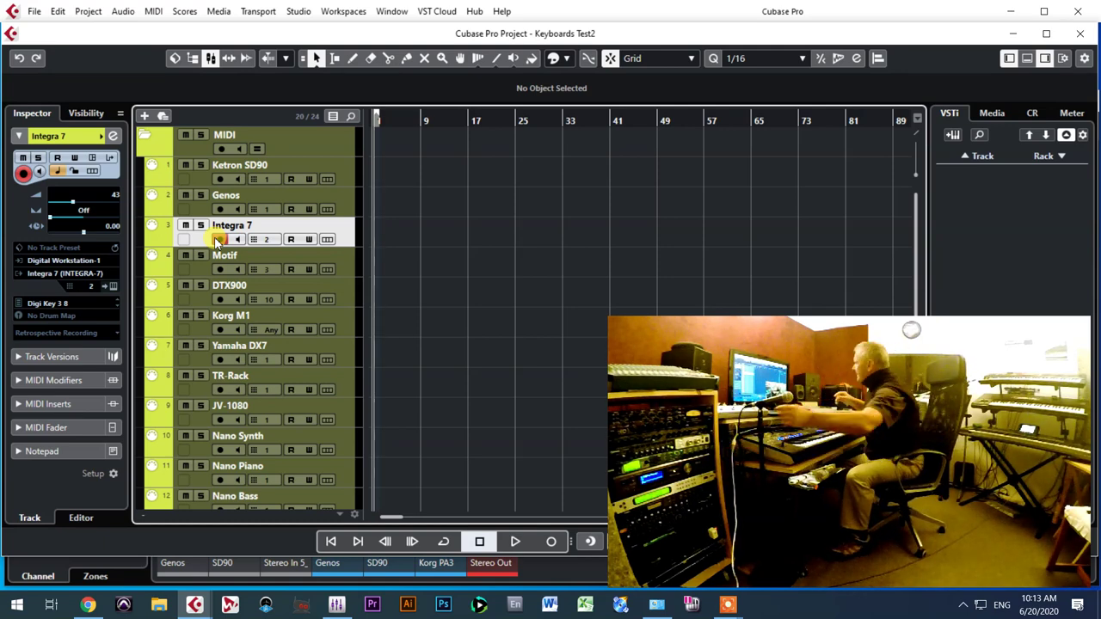
click(219, 239)
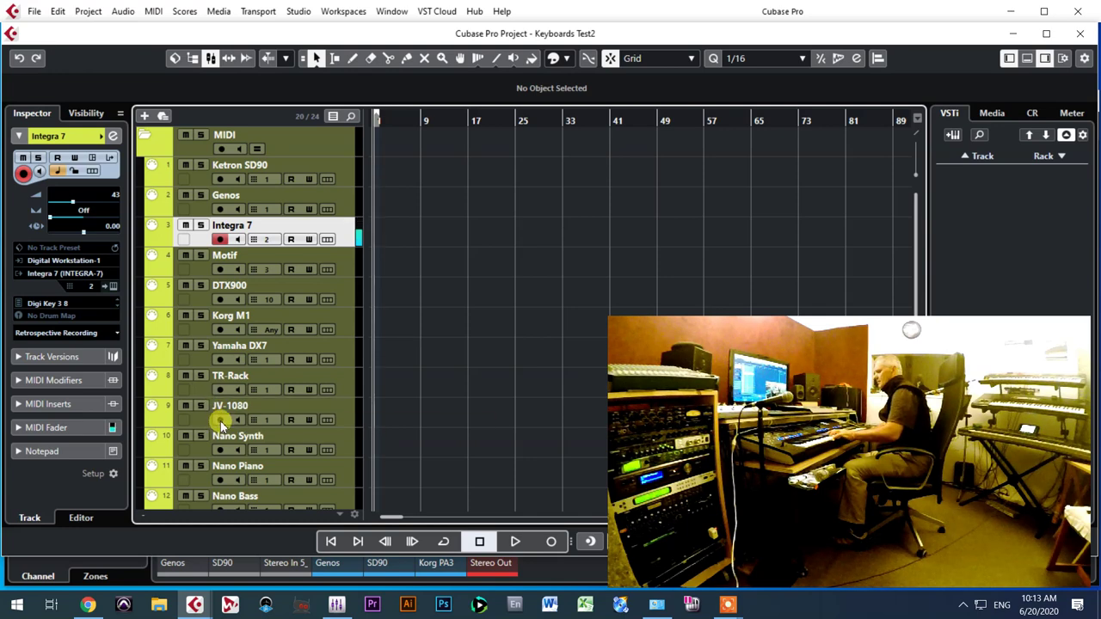
Audition Big Riff-1 and HighGain Metal from the S.N. Acustic(89/65) 129-256 group, and set the Integra 7 track's patch to Pick Bass
click(47, 304)
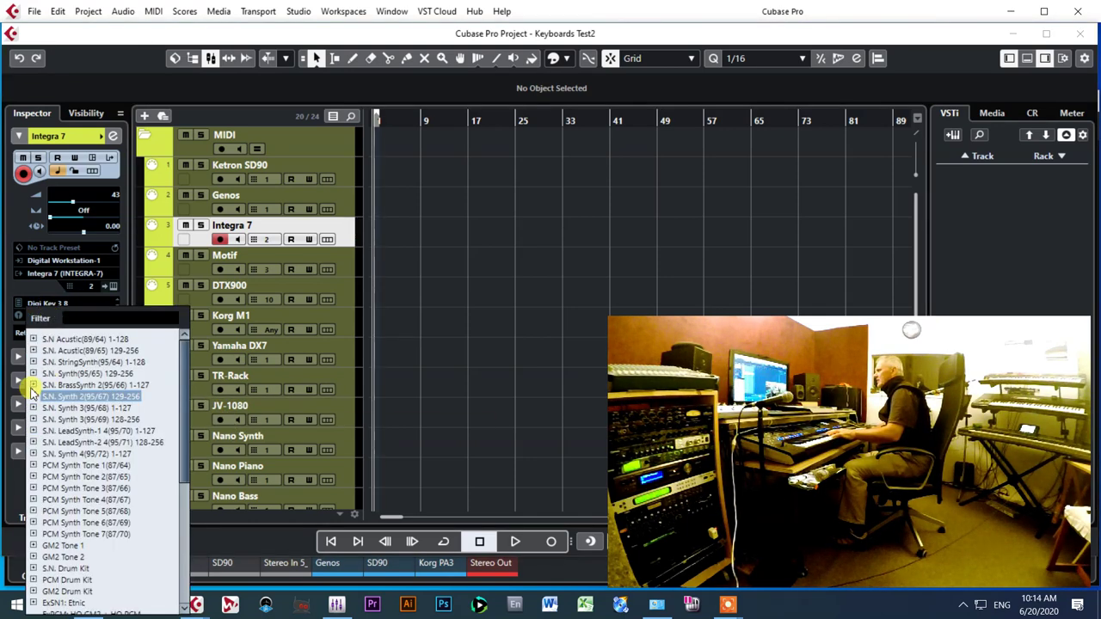
click(33, 351)
click(86, 362)
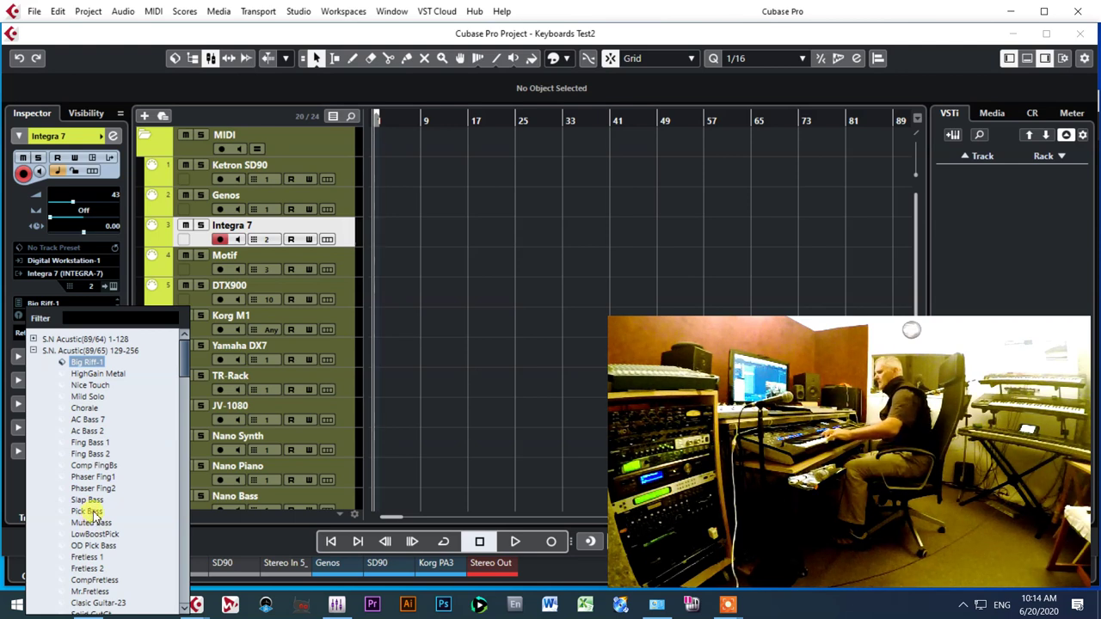
click(105, 386)
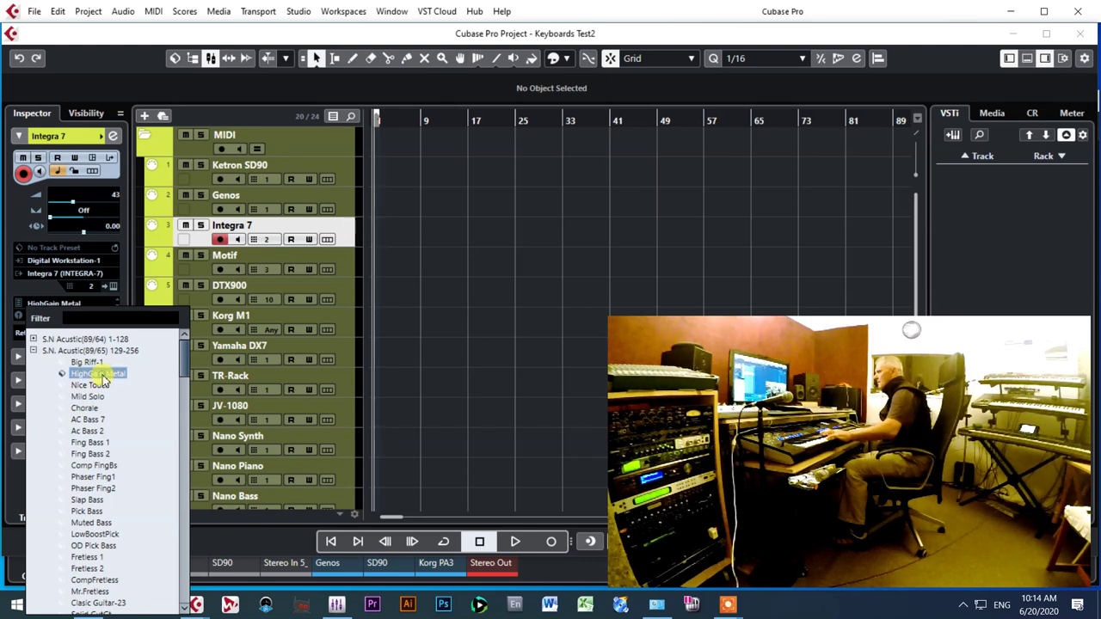
click(94, 513)
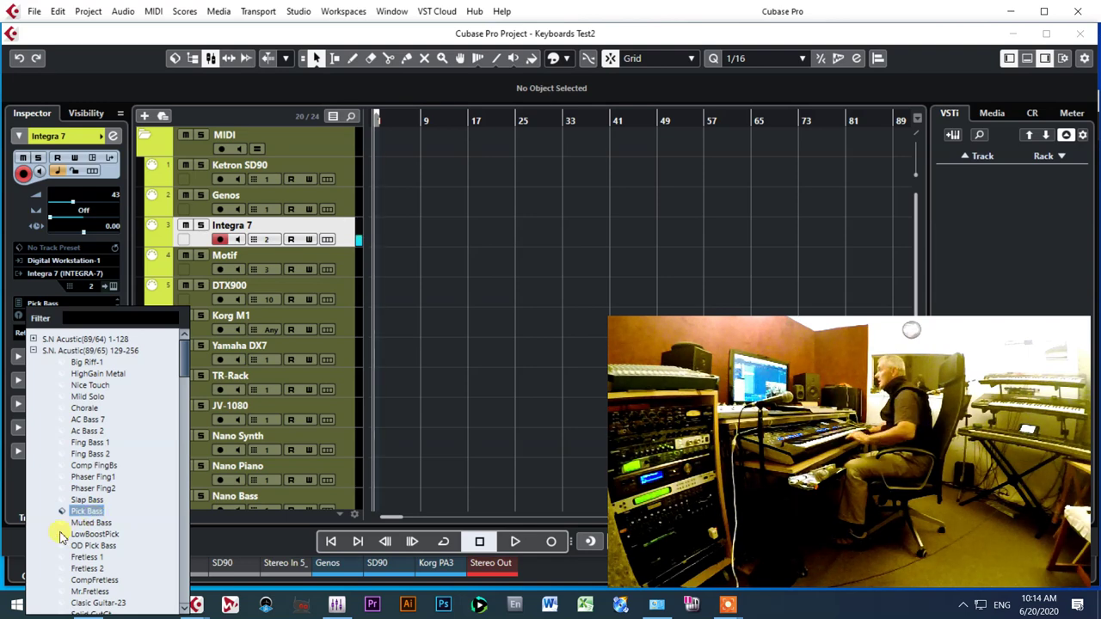
click(217, 239)
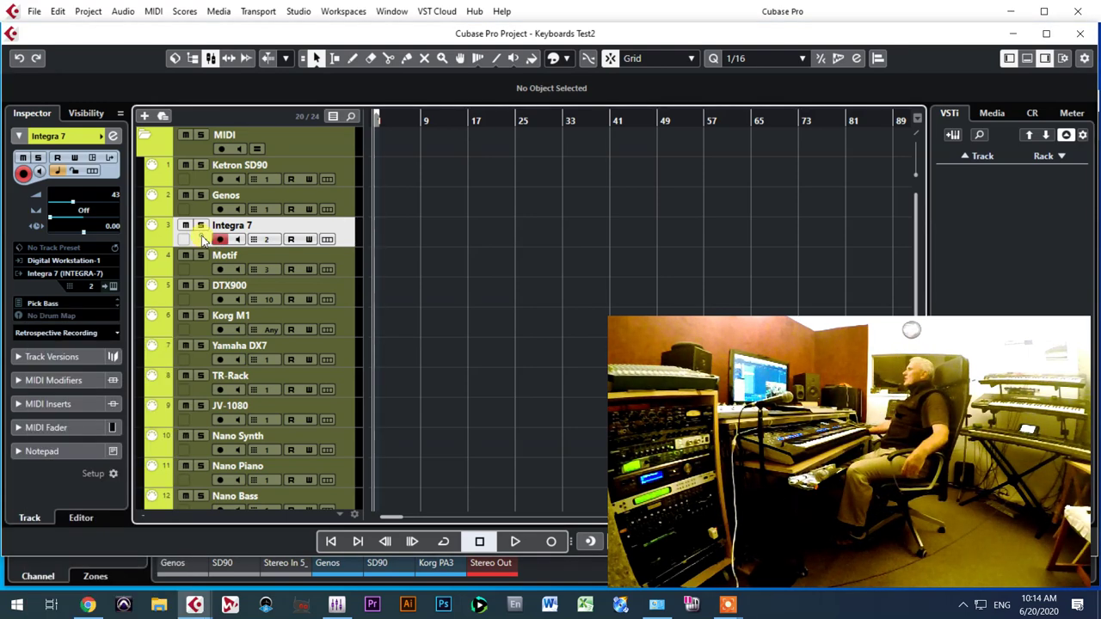
Switch record enable from Integra 7 to the Motif track to play its current patch, and disarm the Motif track
click(217, 239)
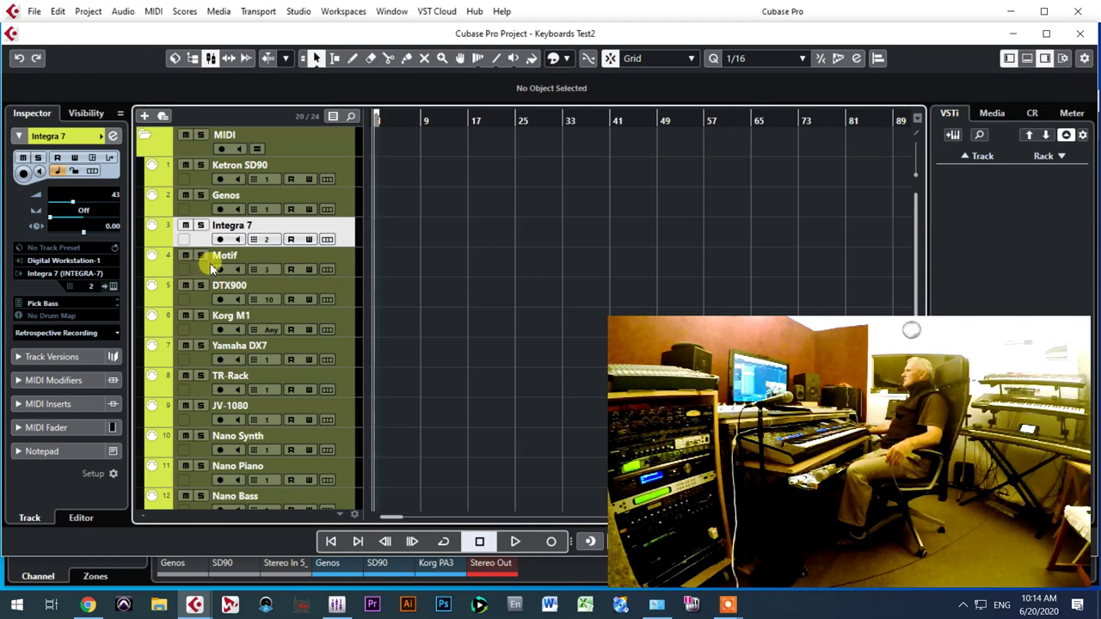
click(207, 262)
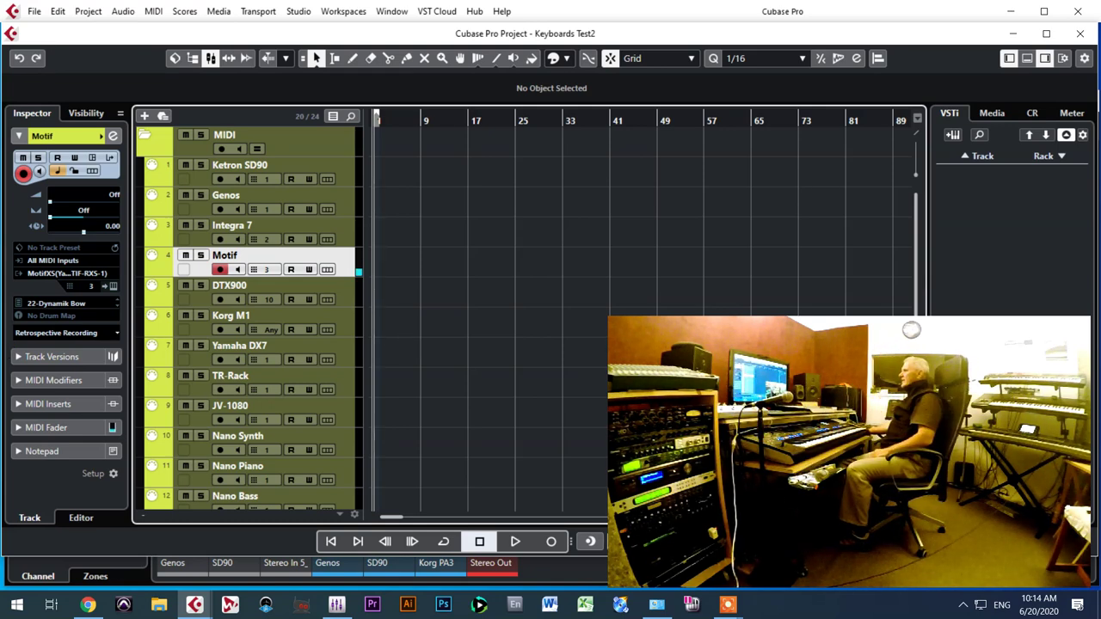
click(220, 269)
Record-enable the DTX900 track, try the BirchCstmAbs and Power Kit presets from DTXTreme III Preset Kits, and set its patch to Oak Custom
click(213, 298)
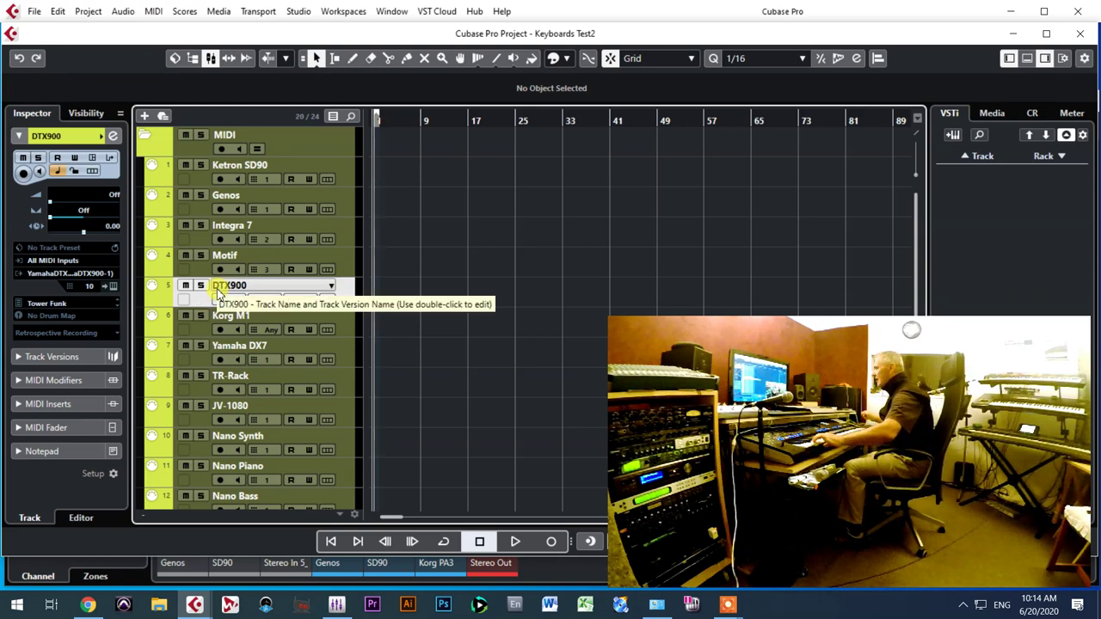
click(220, 299)
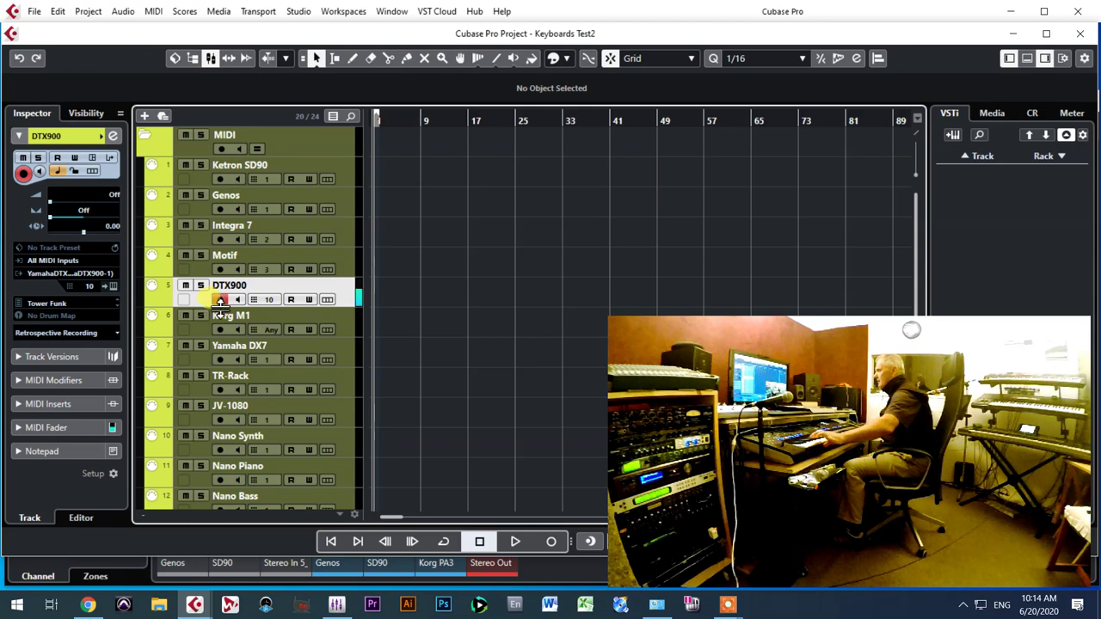
click(47, 303)
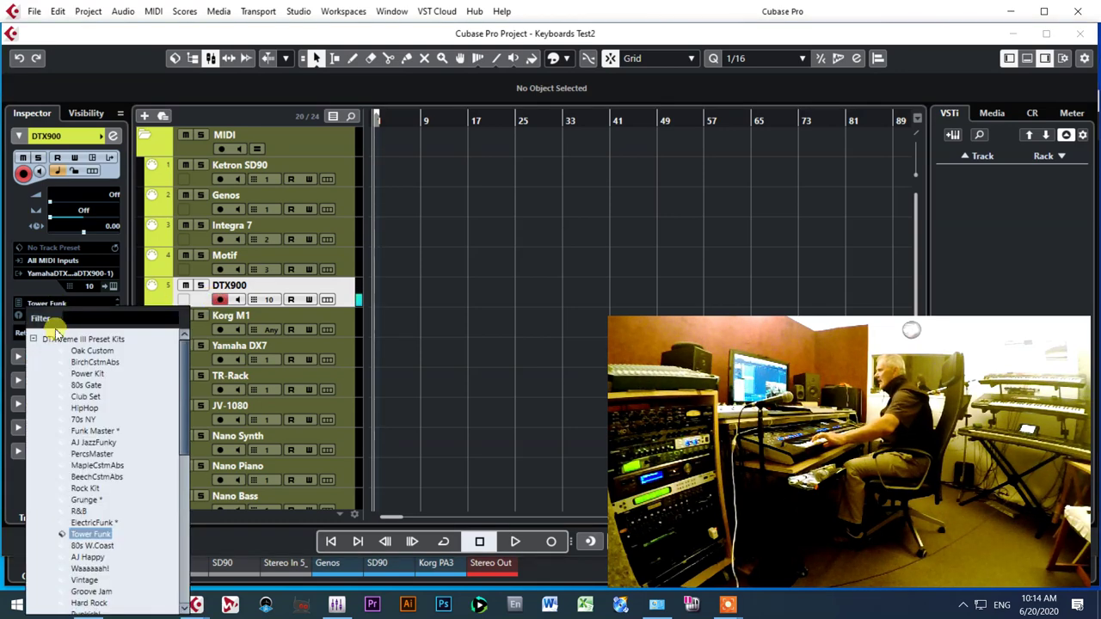
click(98, 351)
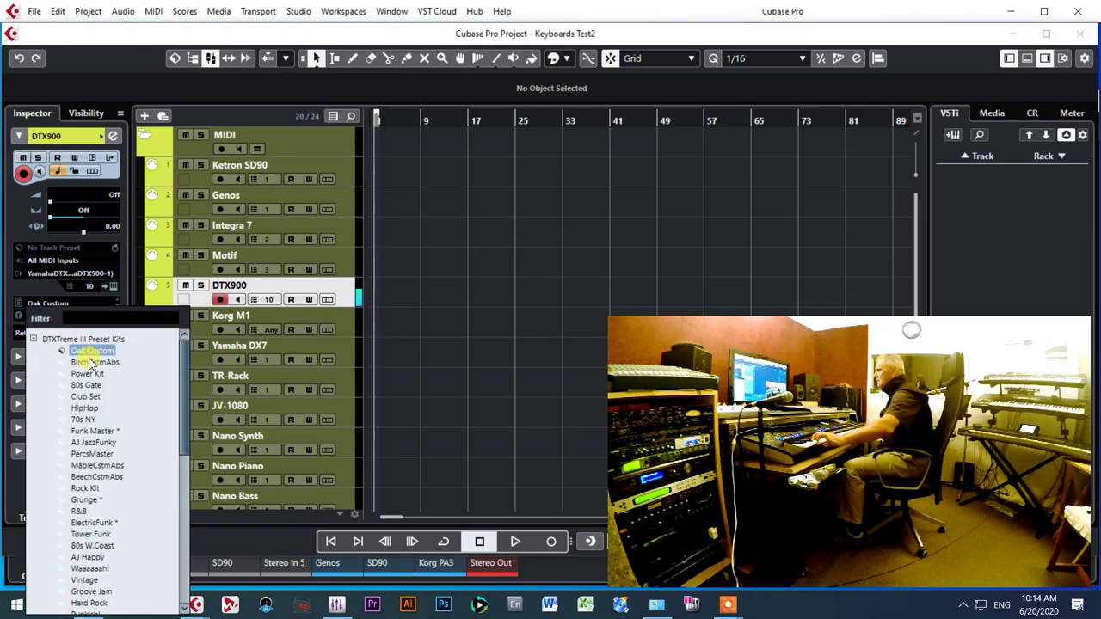
click(89, 362)
click(78, 375)
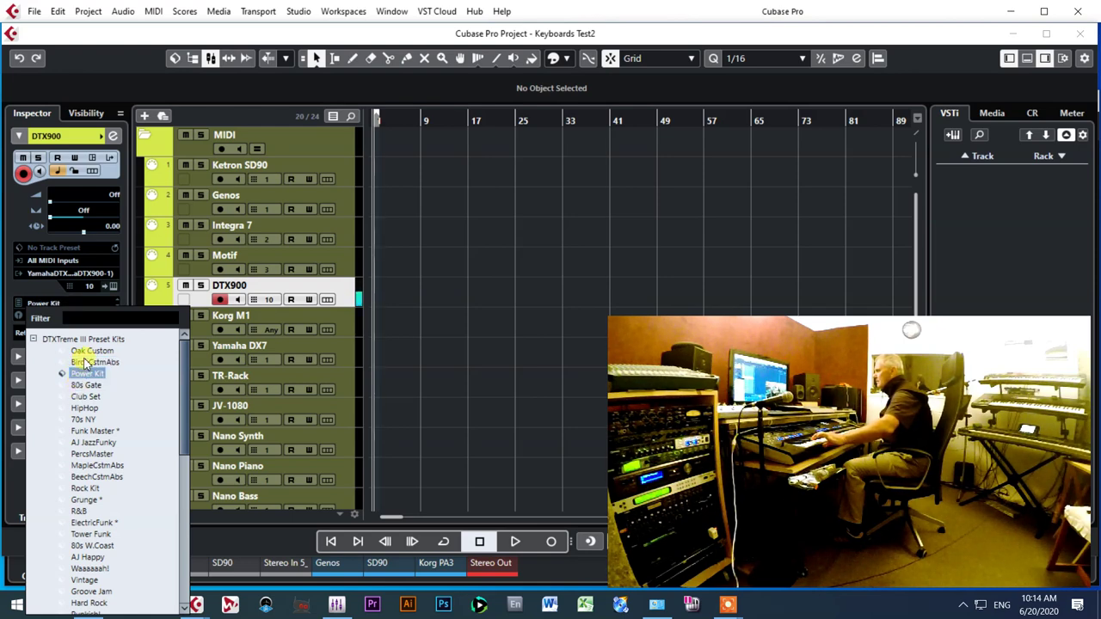
click(90, 352)
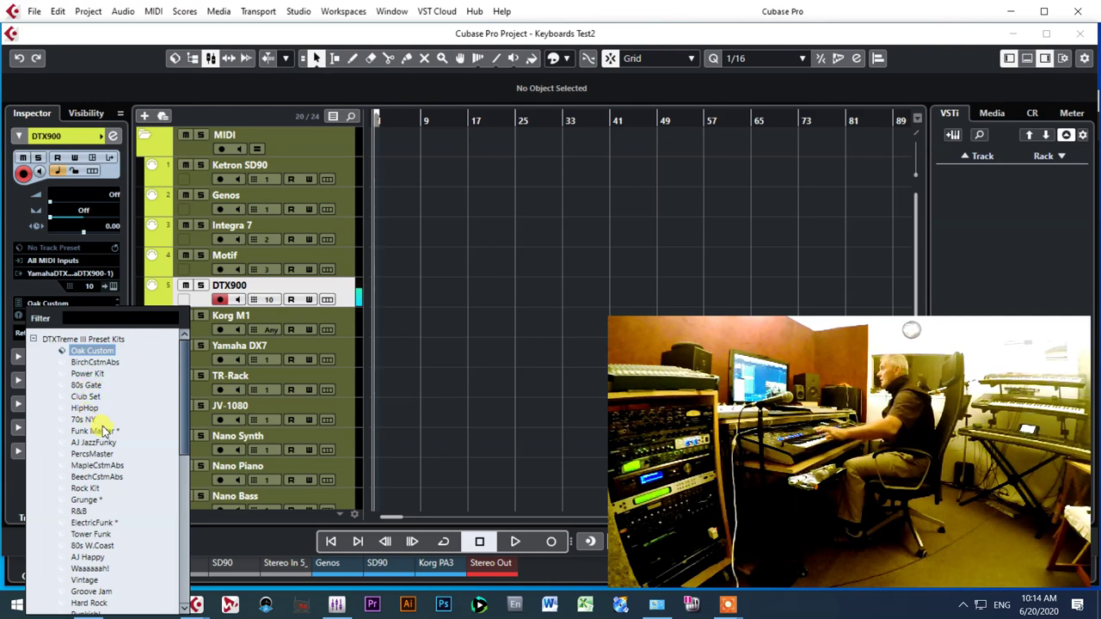
click(546, 353)
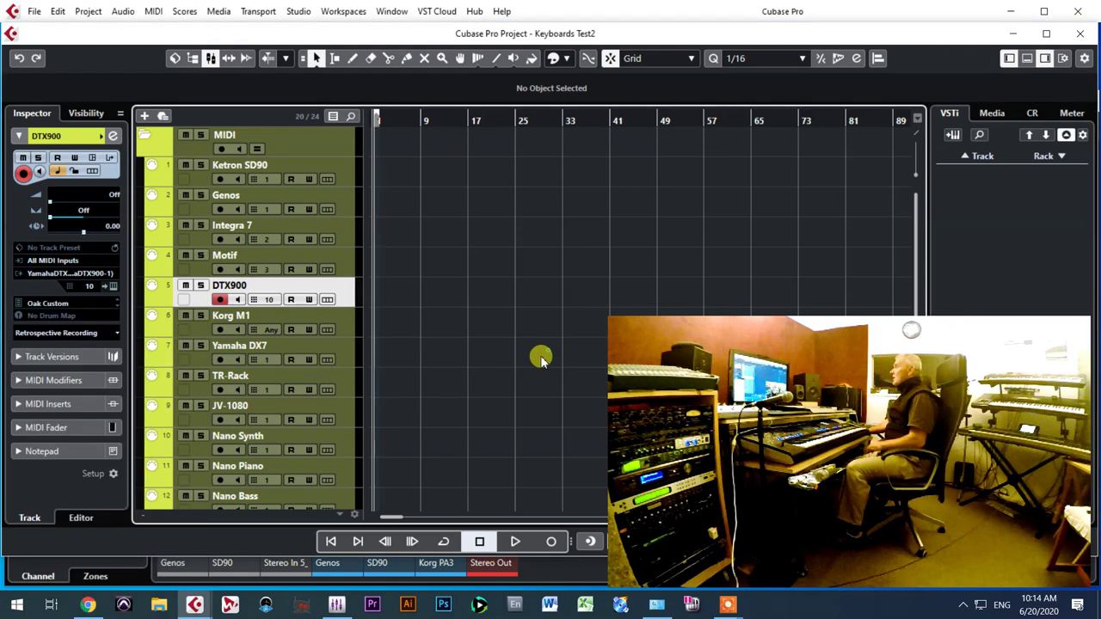
Switch record enable from DTX900 to the Korg M1 track and set the Korg M1 track's MIDI channel to 1
click(220, 330)
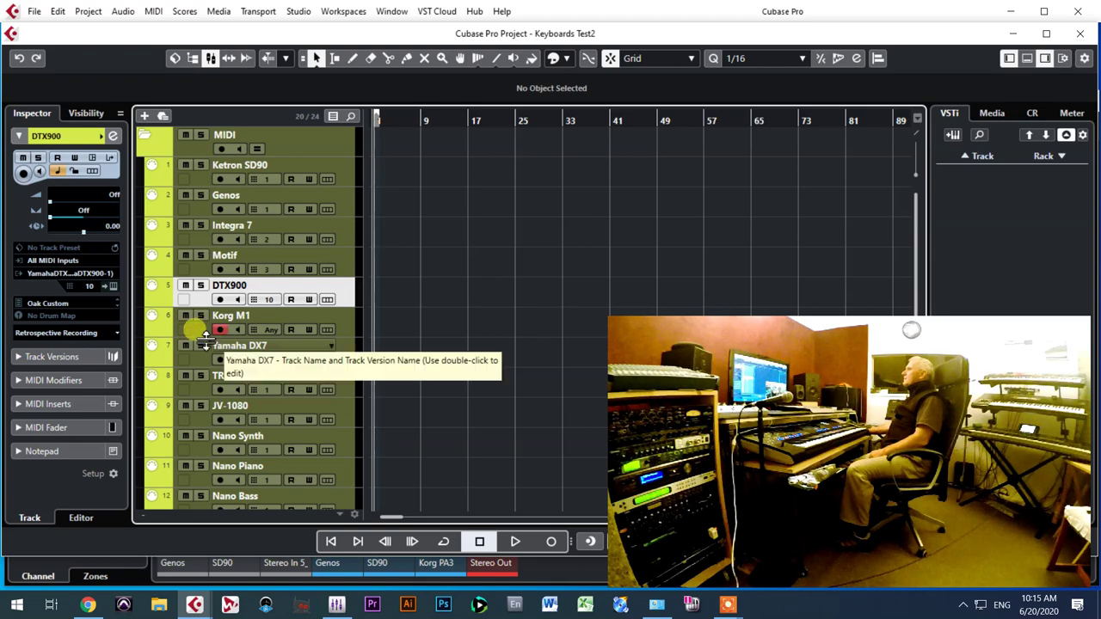
click(204, 335)
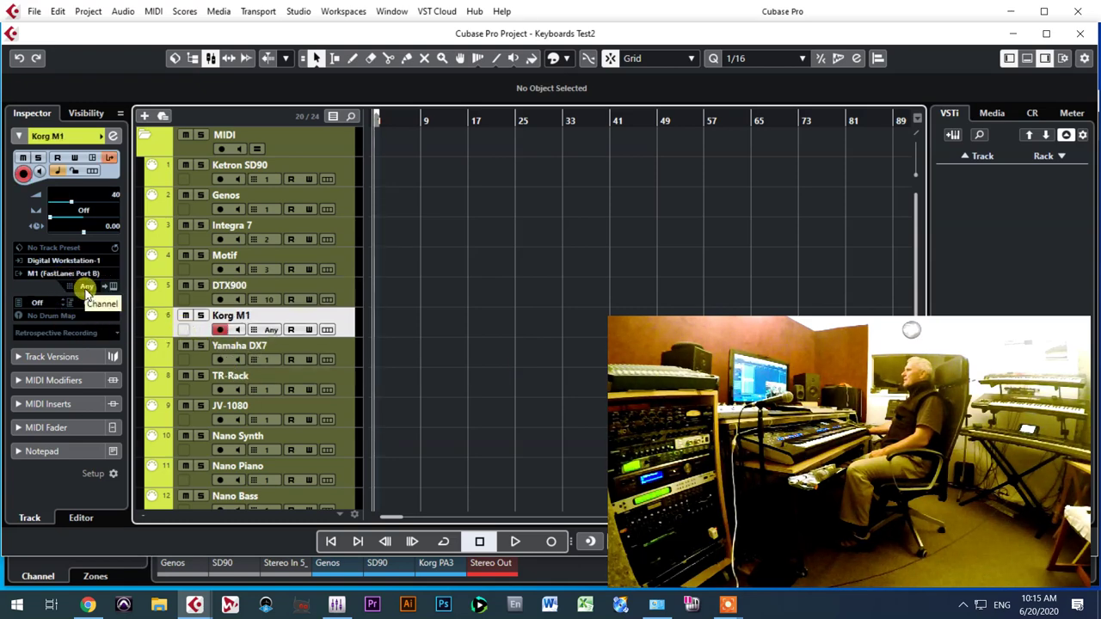
click(86, 289)
click(103, 316)
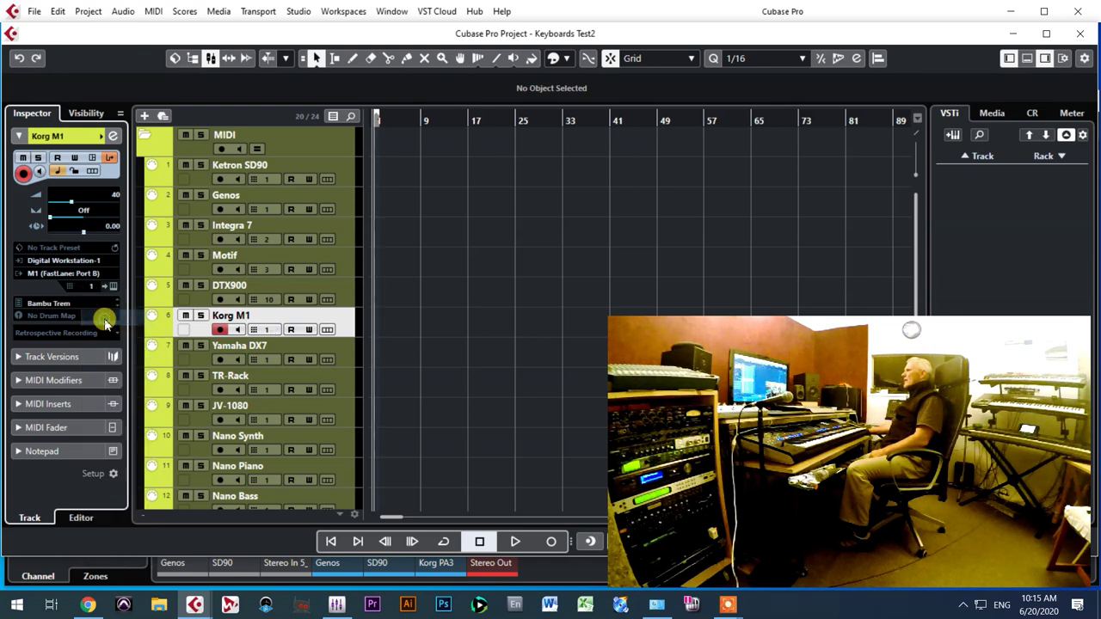
Audition the Universe voice from the 1 - 25 group on the Korg M1 track, and set the track's patch to Brass 1
click(64, 303)
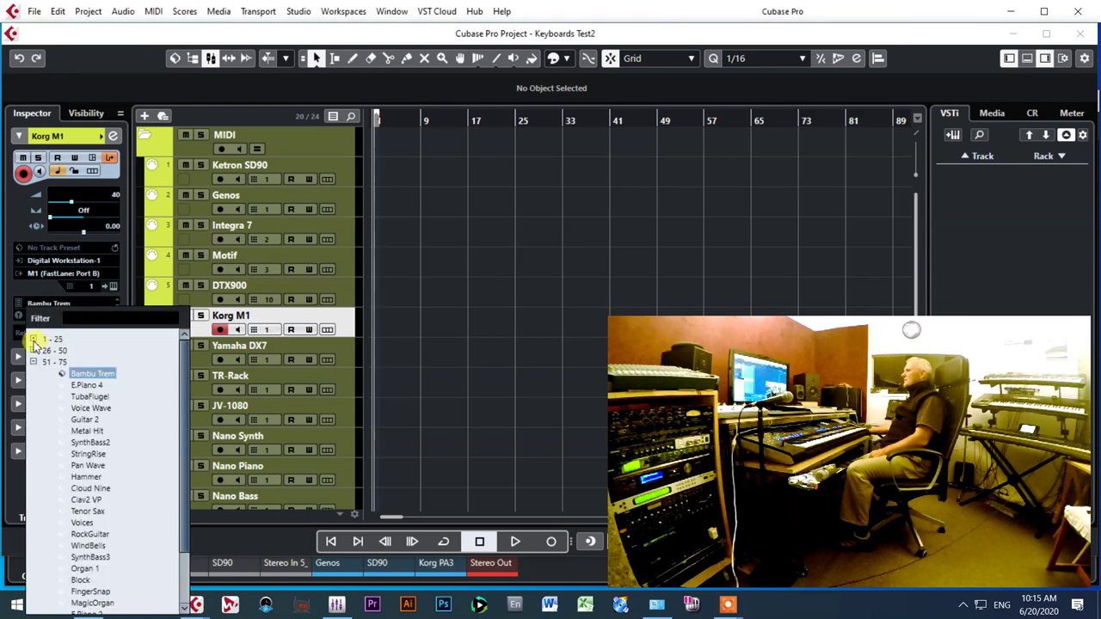
click(34, 340)
click(90, 349)
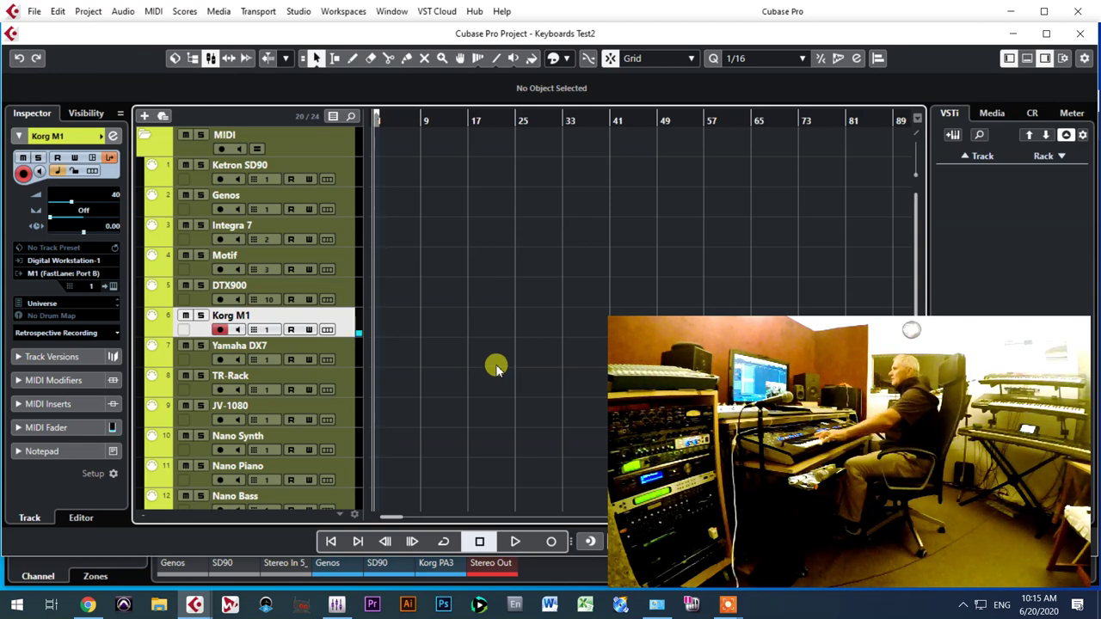
click(220, 331)
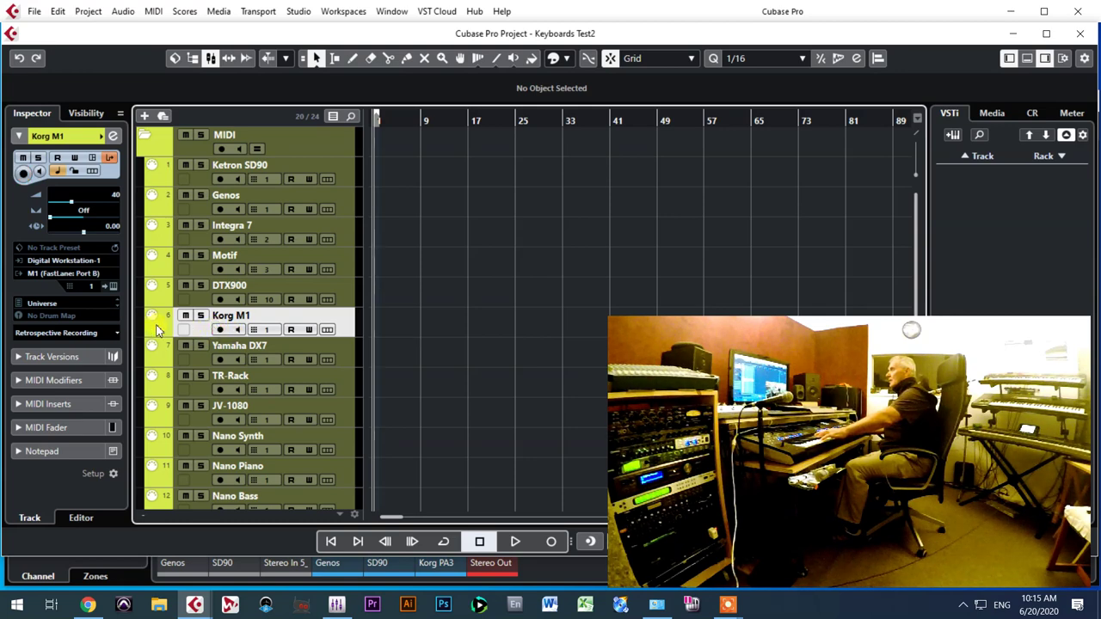
click(221, 331)
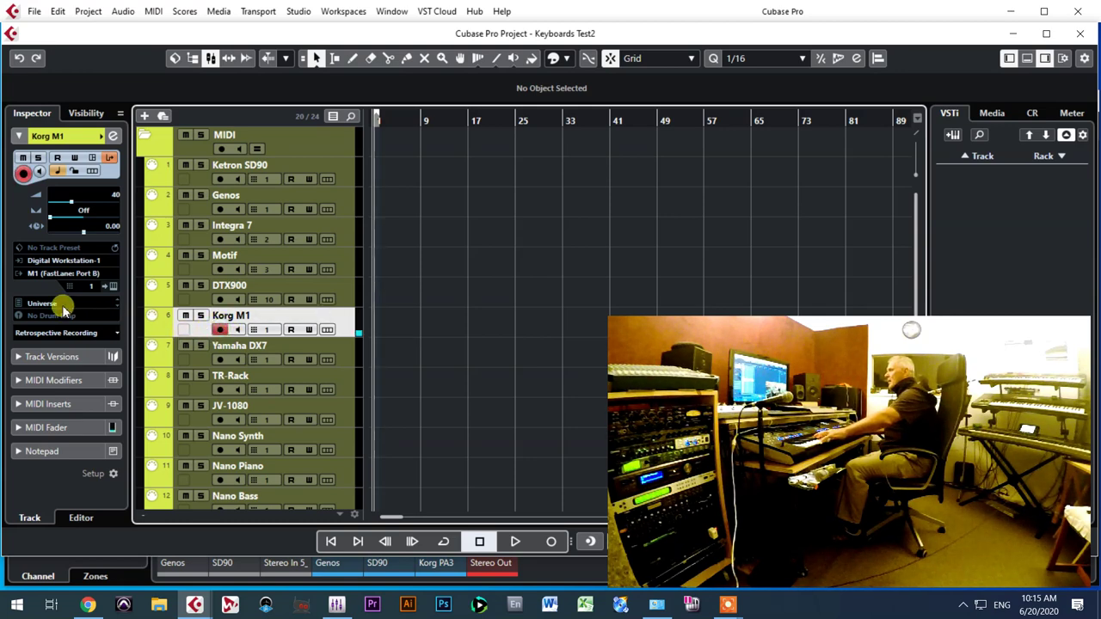
click(62, 305)
click(86, 373)
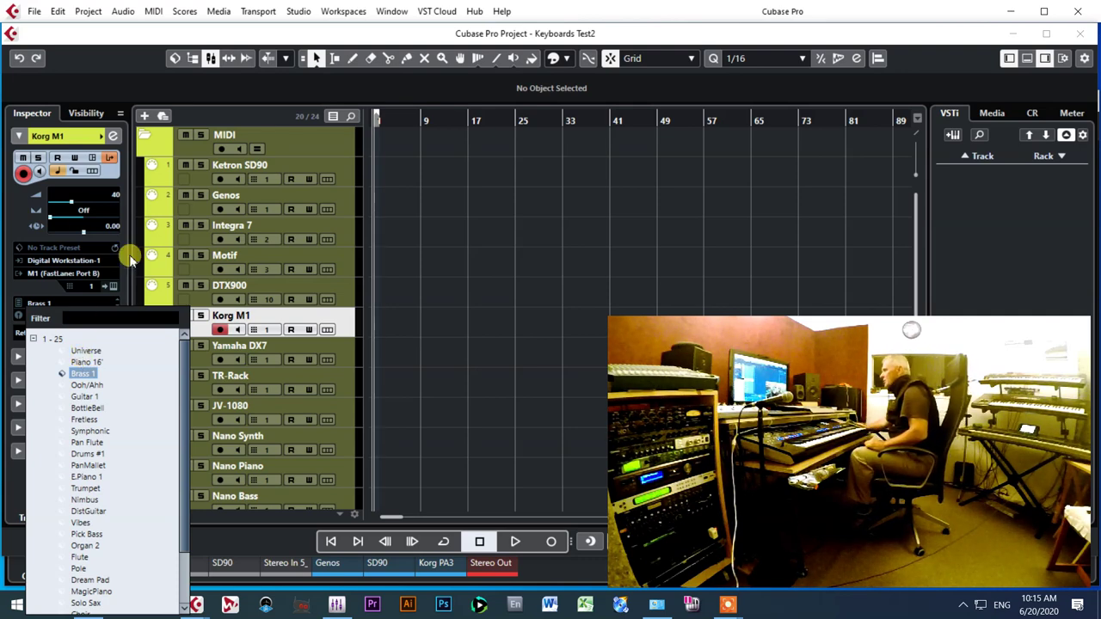
click(459, 405)
Switch record enable from Korg M1 to the Yamaha DX7 track and audition Strings1 4, Brass1 1 and Bass2 16 from TM-ROM1int 1-32
click(203, 362)
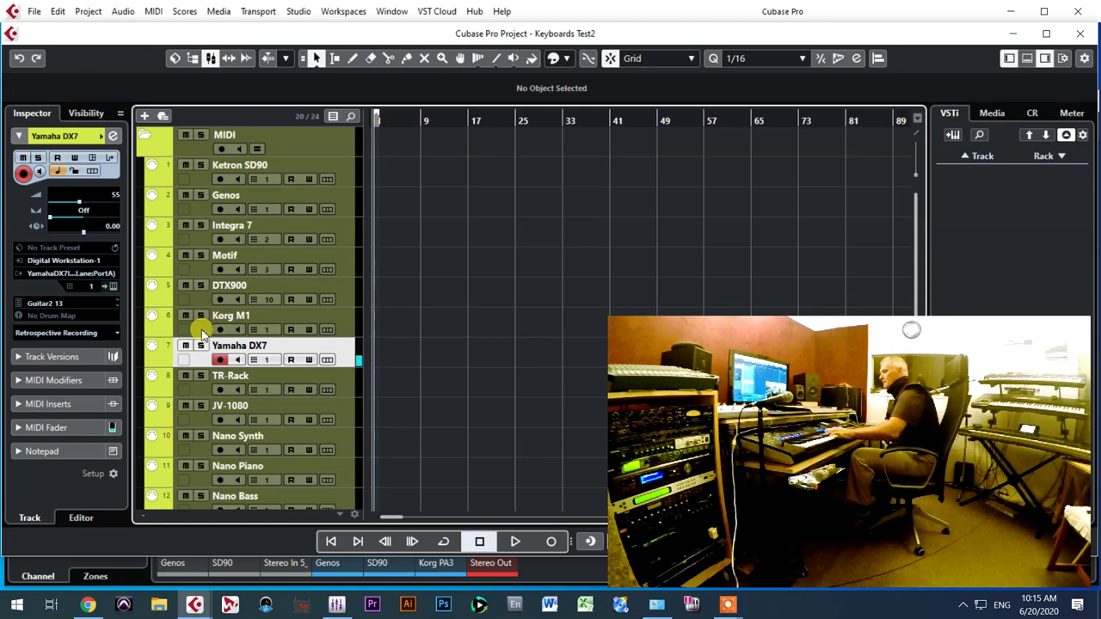
click(50, 303)
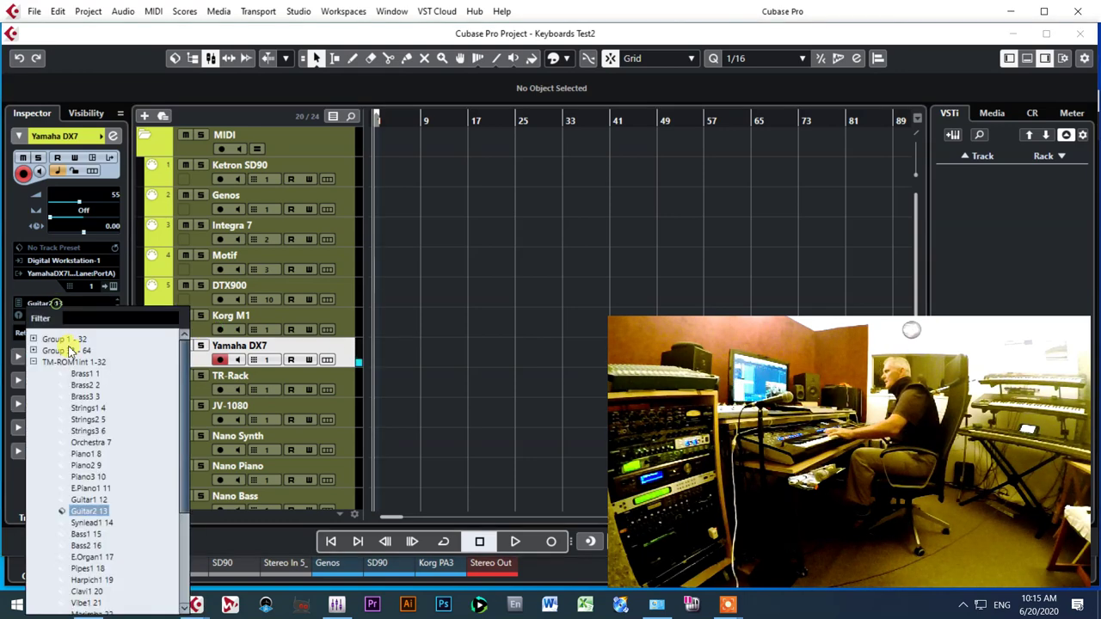
click(88, 407)
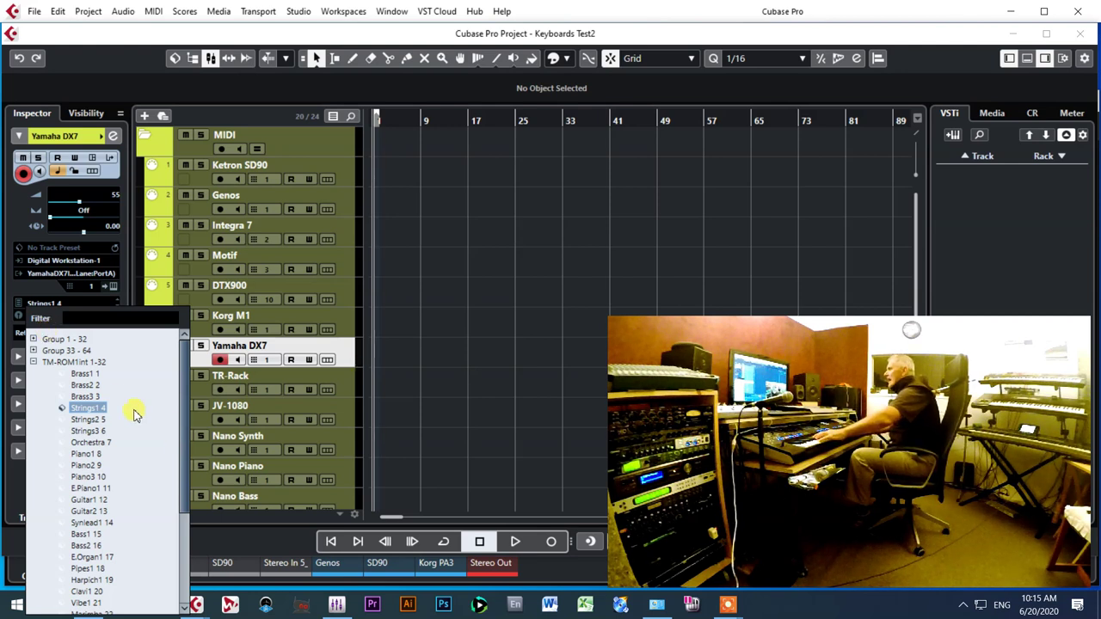
click(79, 375)
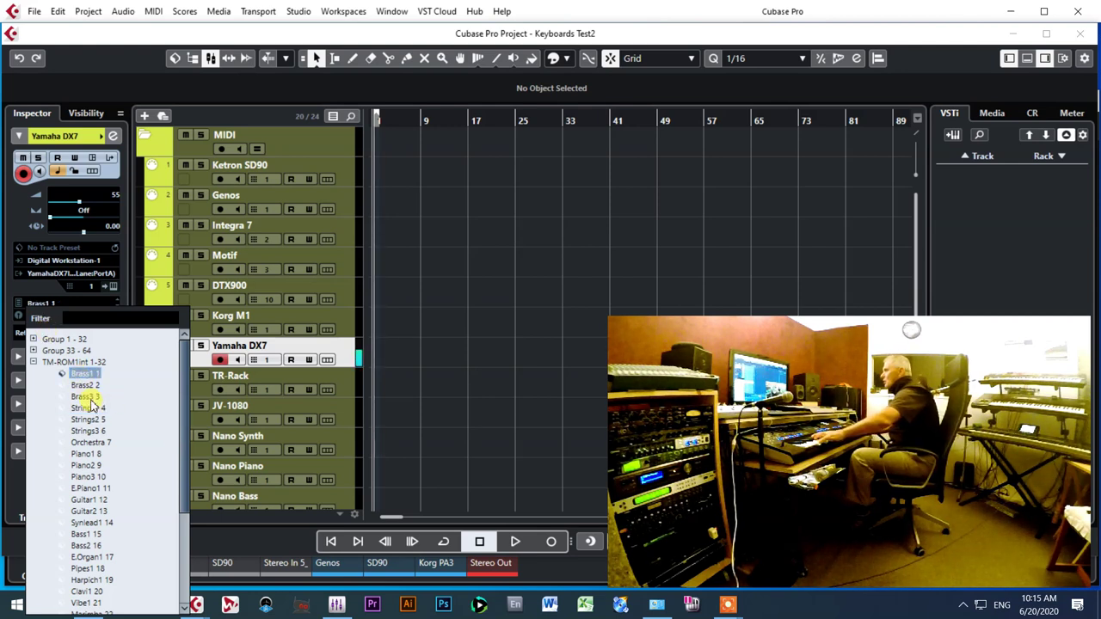
click(90, 546)
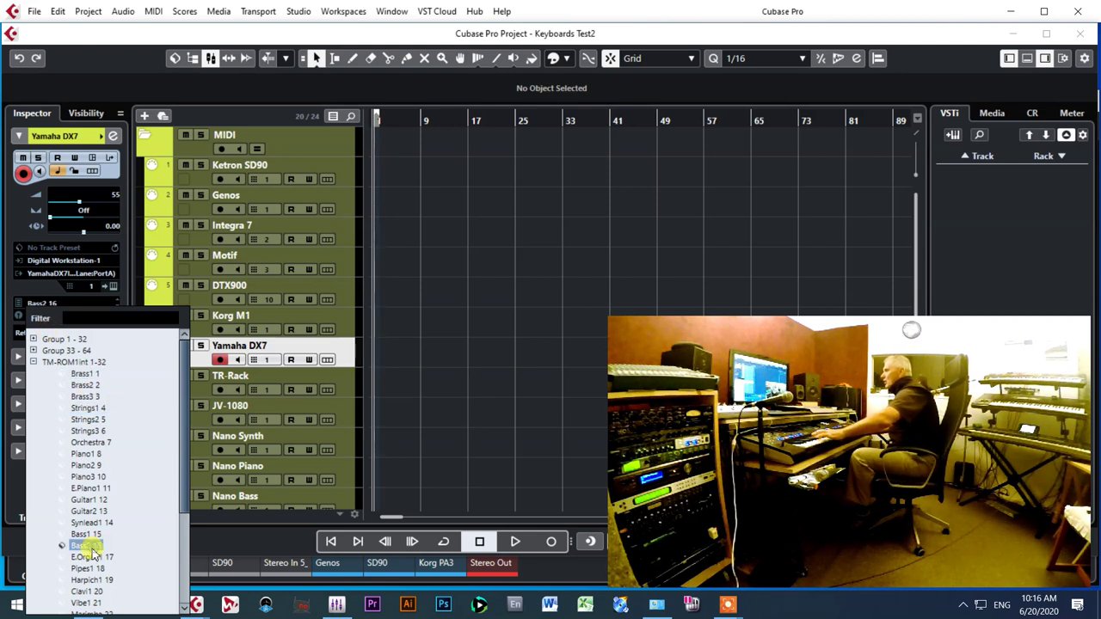
Audition Piano 4 33, Harpsich 2 41, Harpsich 3 42 and Clav 2 43 from TM-ROM1int 33-64, and set the Yamaha DX7 patch to E.Organ1 17
click(33, 365)
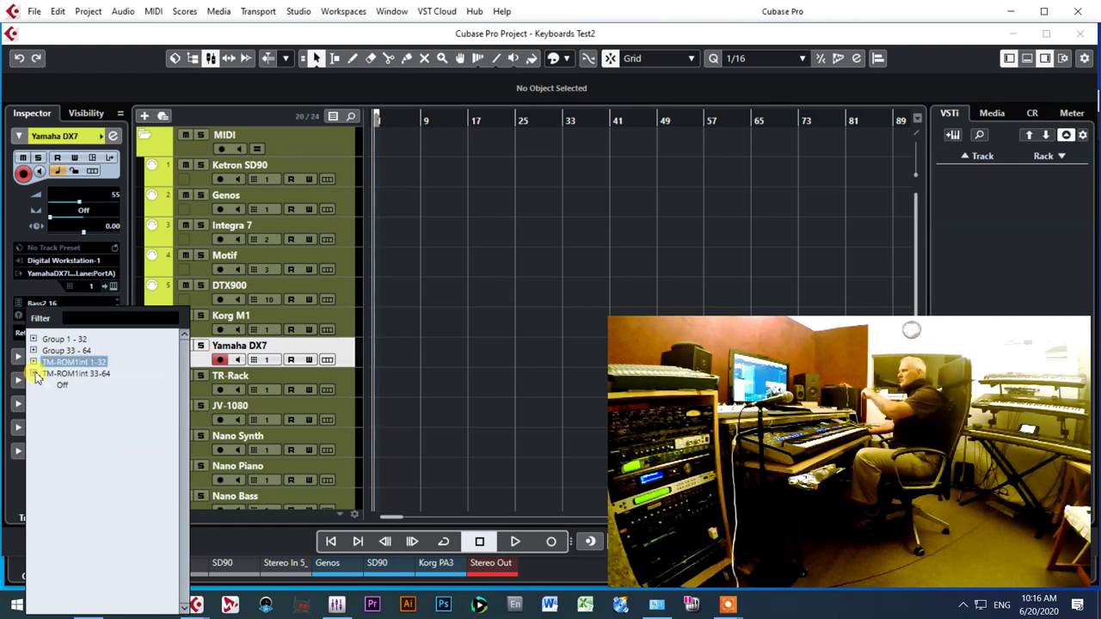
click(33, 374)
click(83, 386)
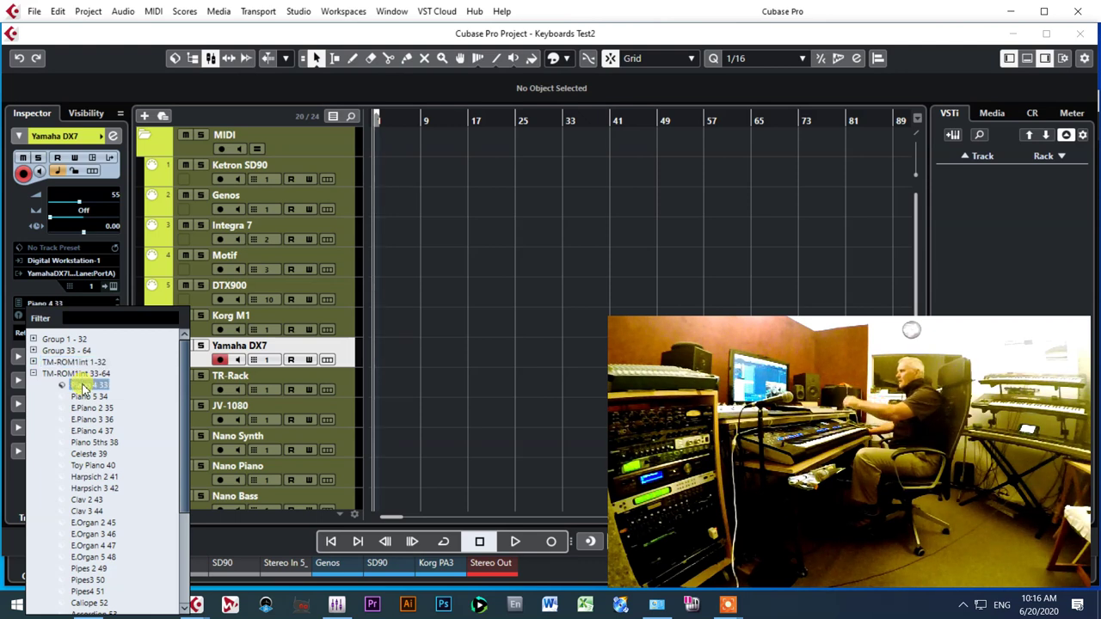
click(98, 478)
click(94, 488)
click(89, 499)
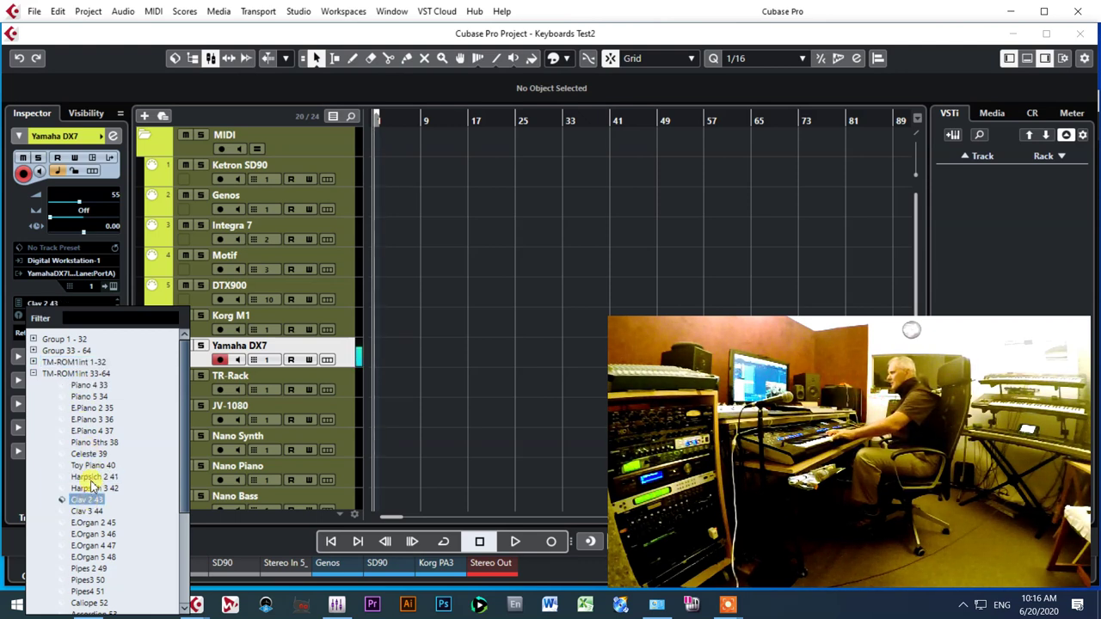
click(35, 374)
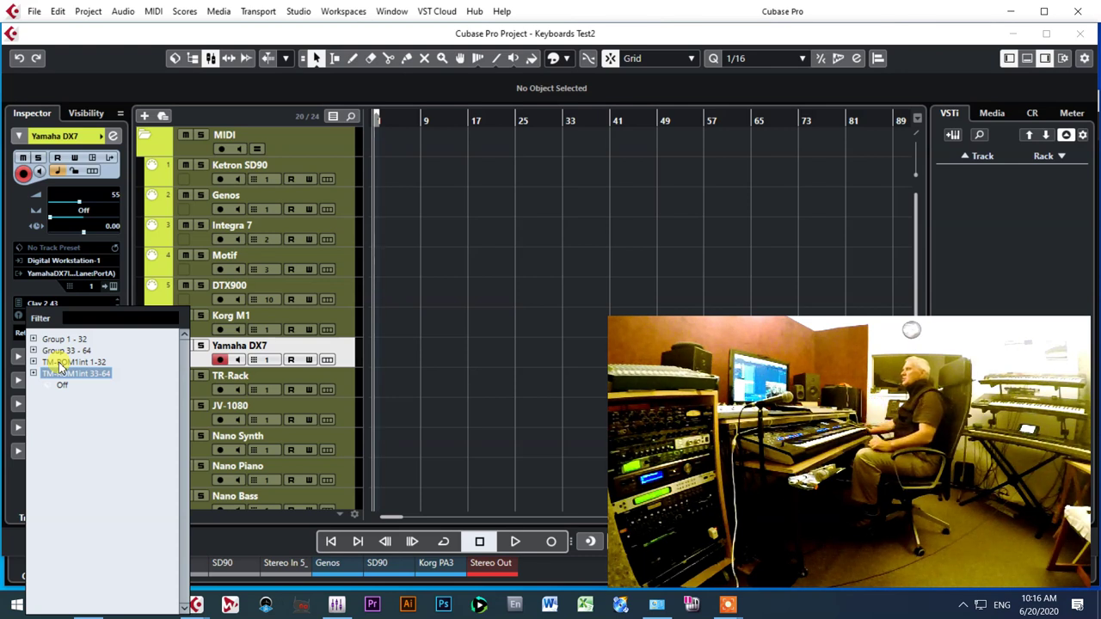
click(33, 362)
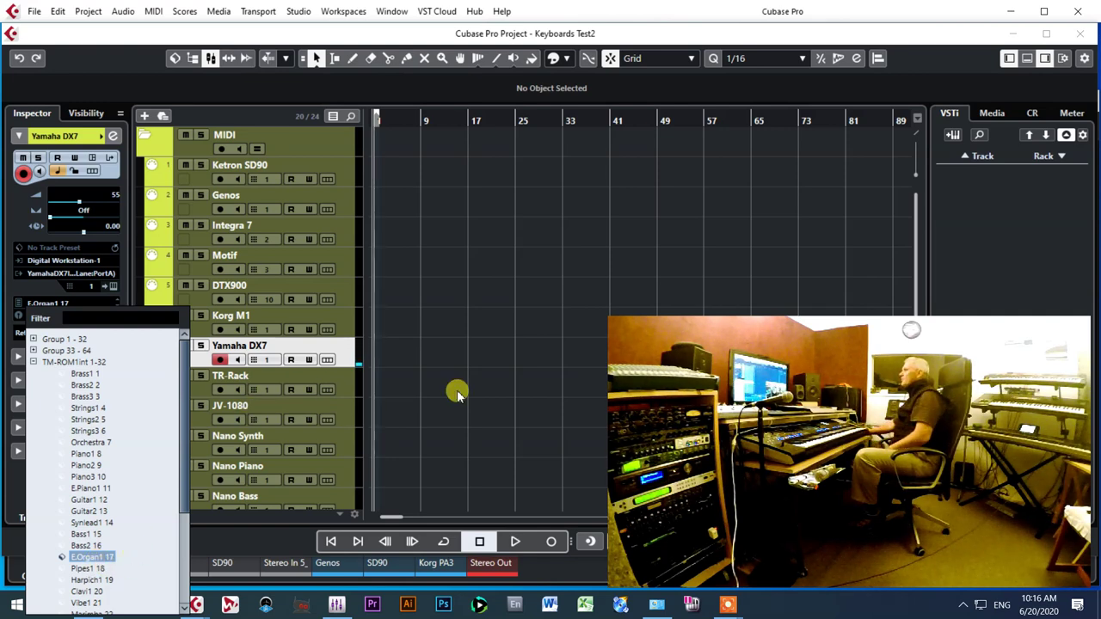
click(416, 384)
Switch record enable from Yamaha DX7 to the TR-Rack track to play its current patch, and disarm the TR-Rack track
click(220, 360)
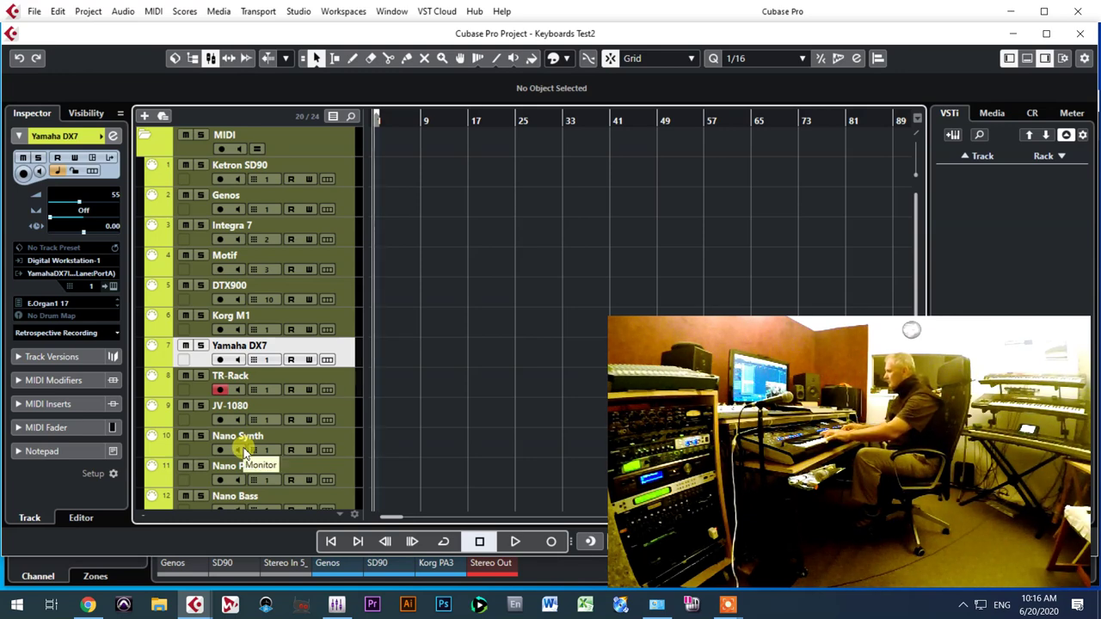
click(219, 390)
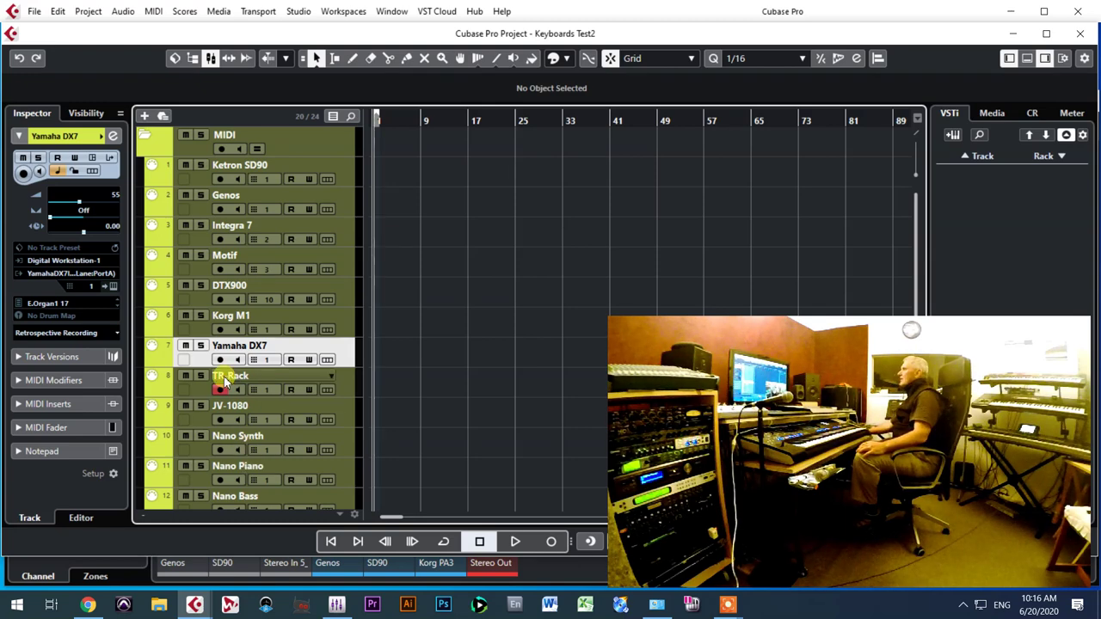
click(207, 417)
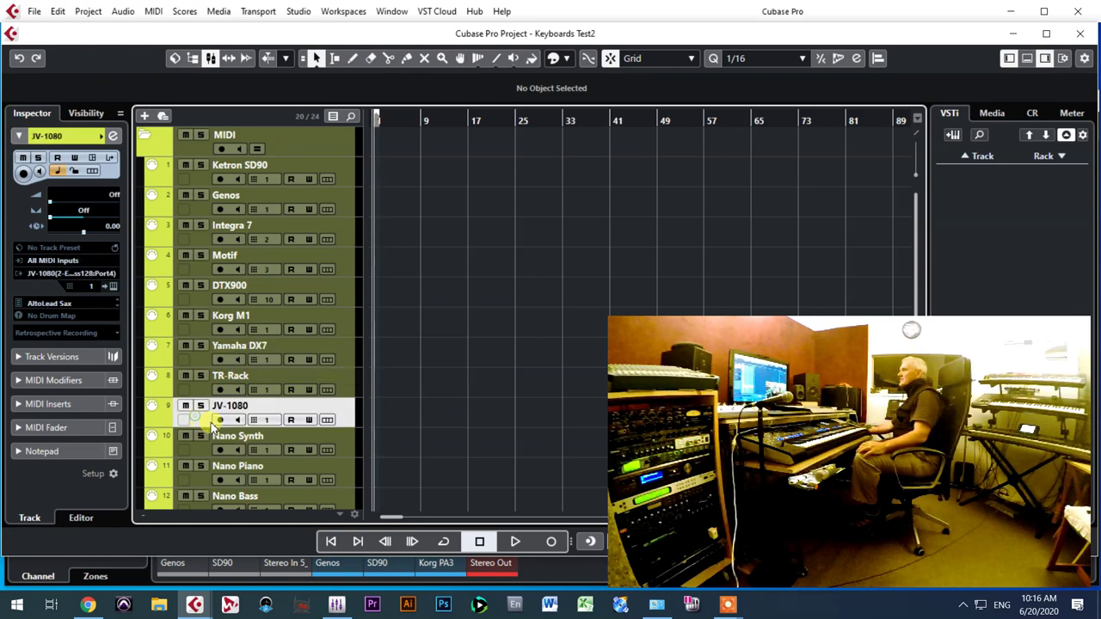
click(227, 389)
click(227, 391)
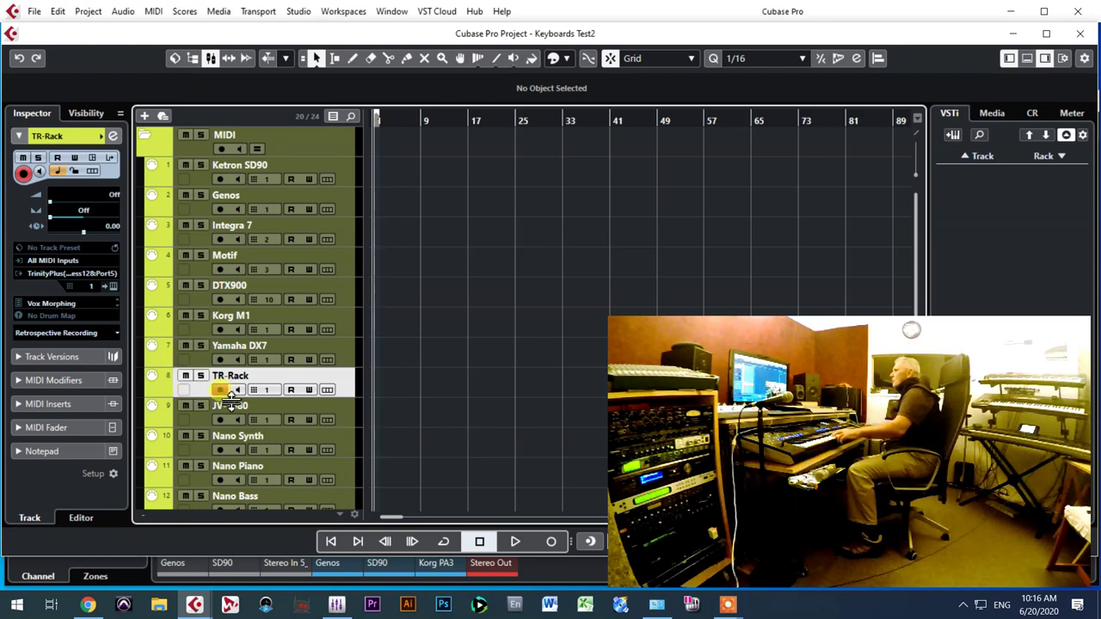
click(220, 390)
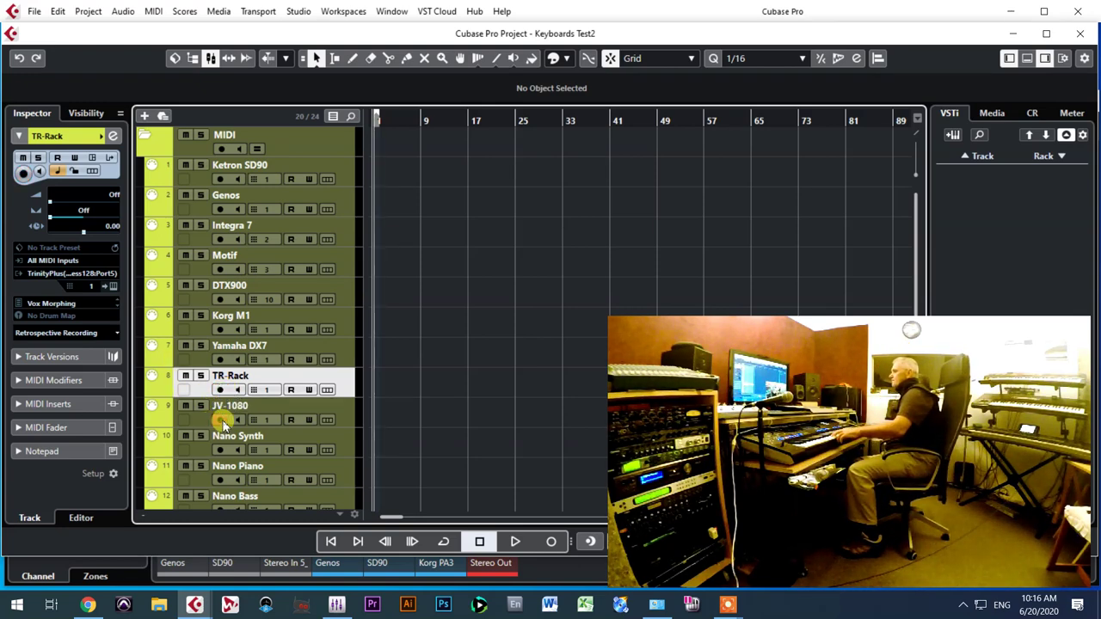
Record-enable the JV-1080 track, try Chime Wash from Group 2, set the patch to Dulcimer, and disarm the track
click(221, 420)
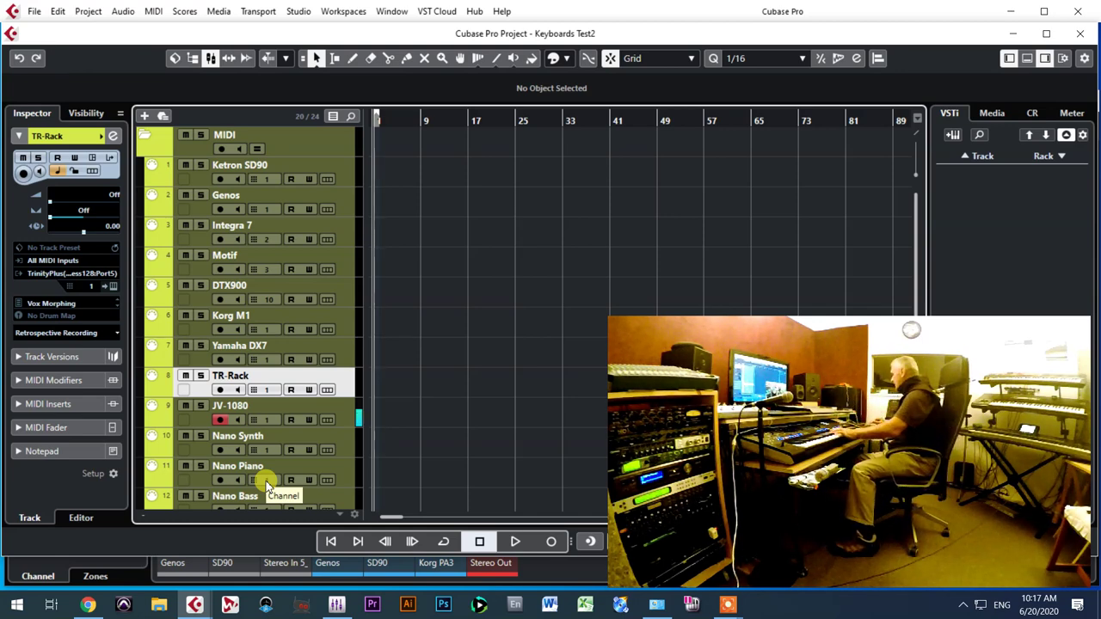
click(197, 421)
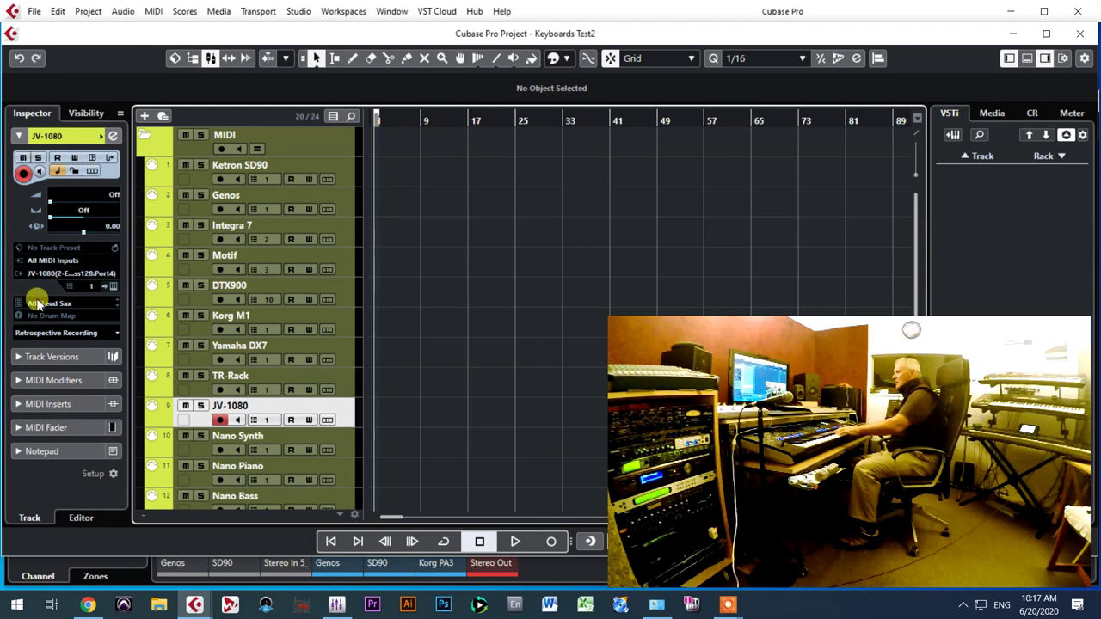
click(42, 303)
click(89, 362)
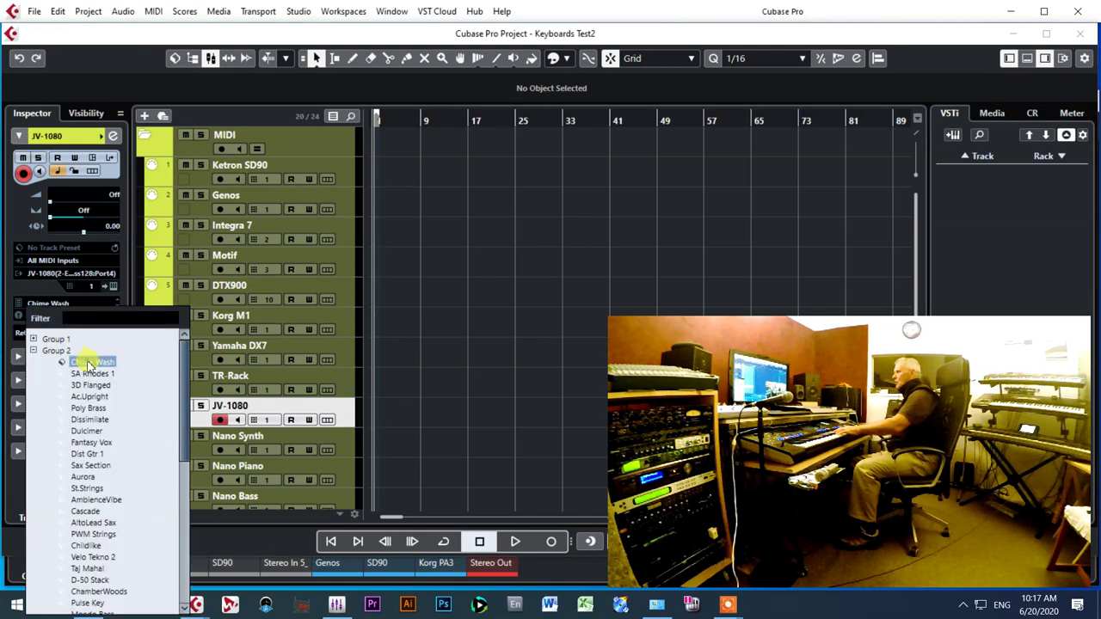
click(95, 430)
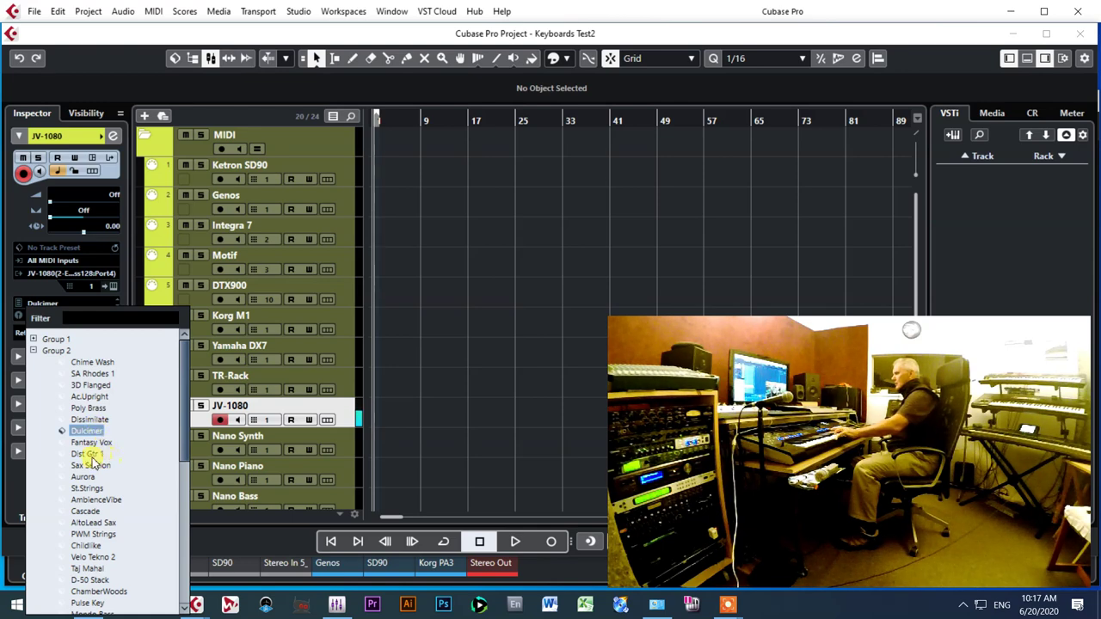
click(421, 460)
click(219, 420)
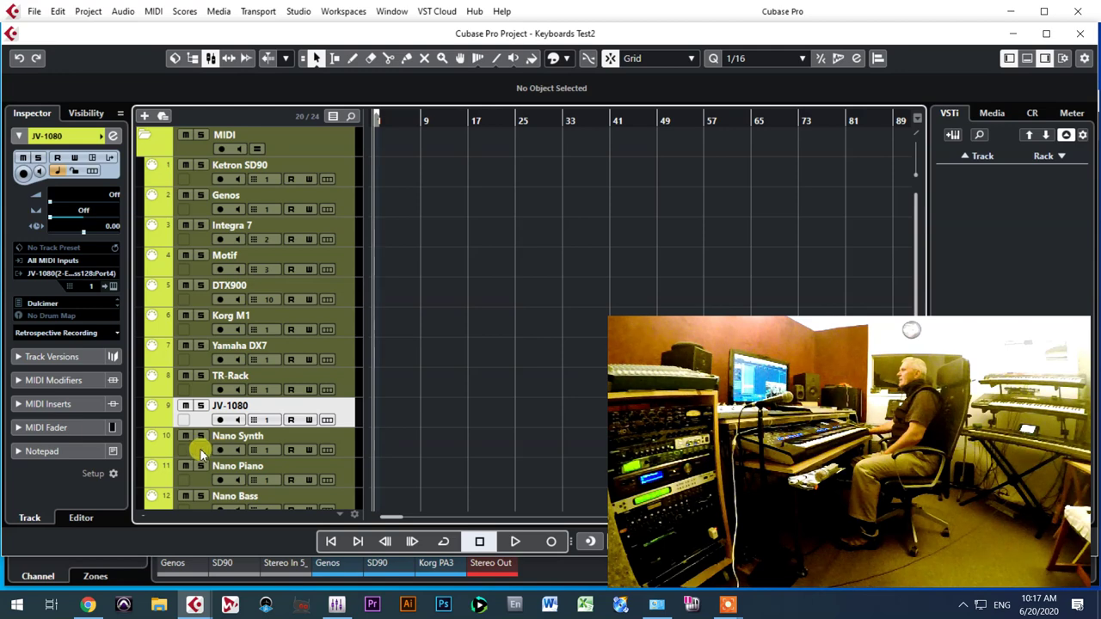
Record-enable the Nano Synth track and audition ClassicSqr, Tenor Solo, Sax Touch and G. Soprano from Group B3
click(200, 448)
click(218, 449)
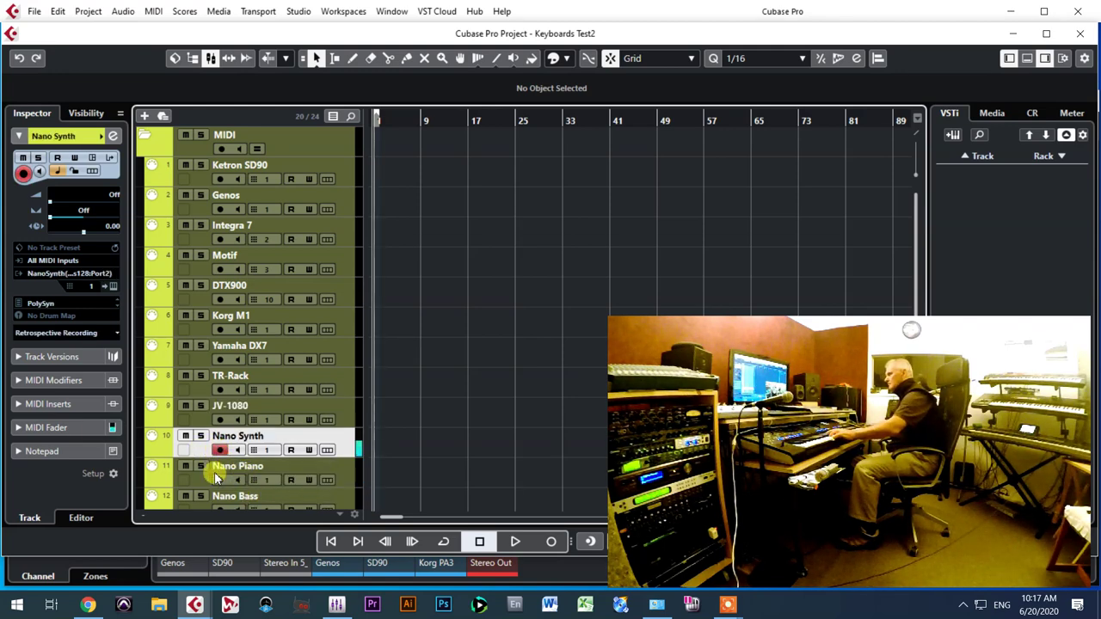
click(58, 334)
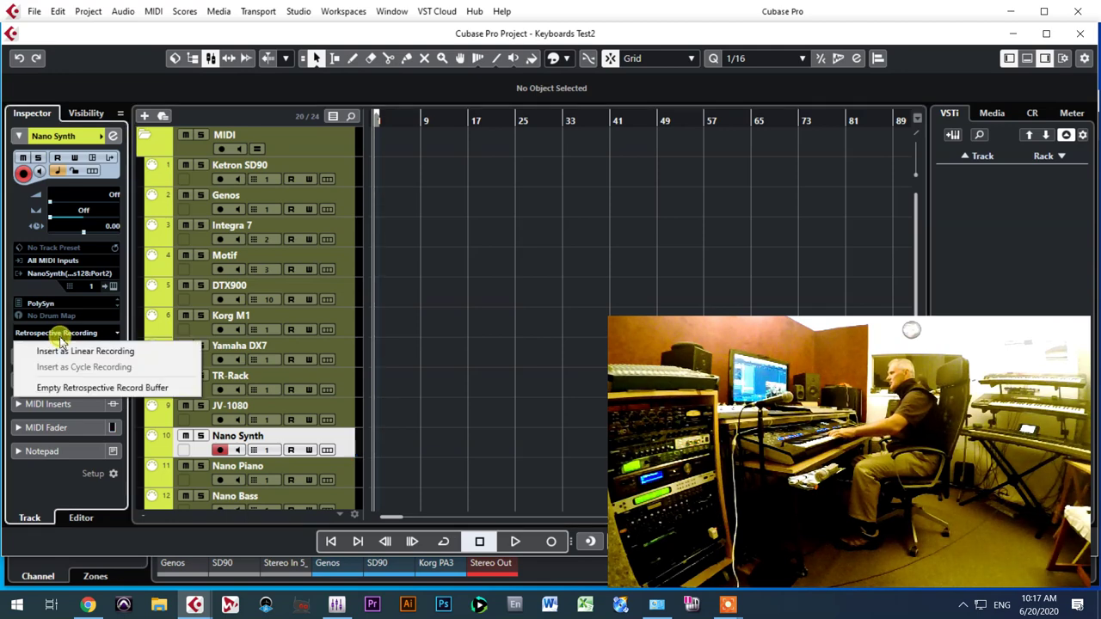
click(34, 306)
click(41, 303)
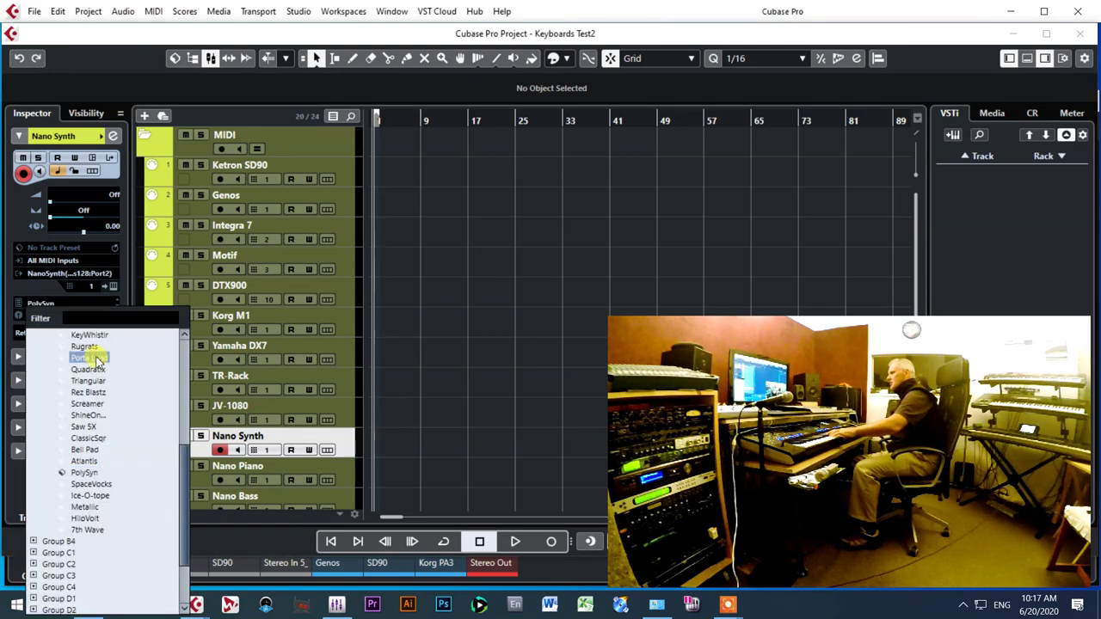
click(107, 438)
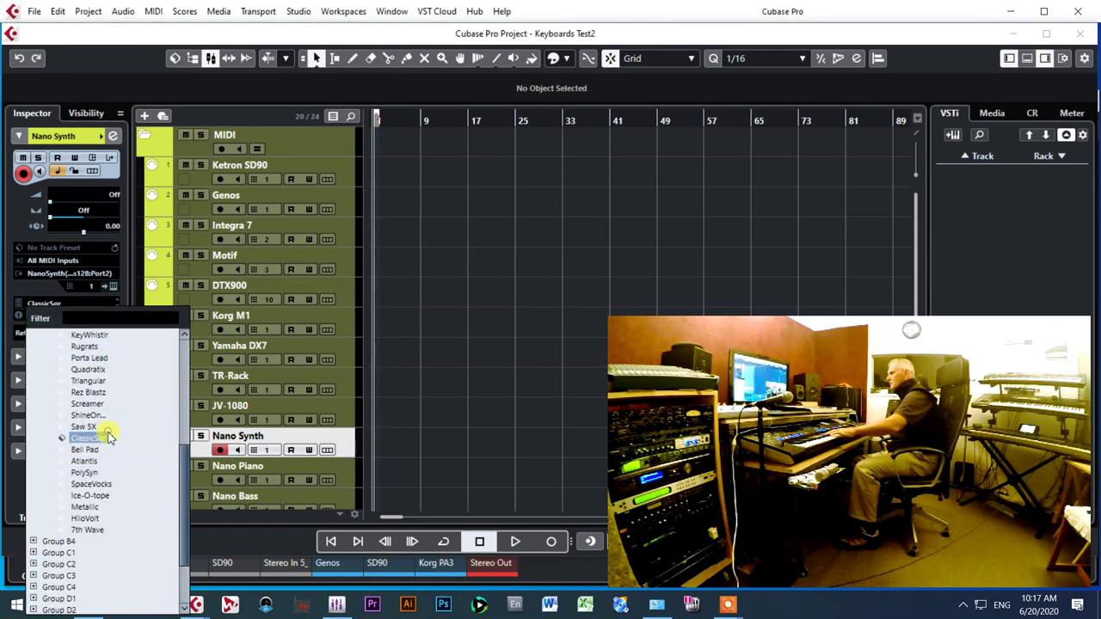
scroll(111, 430, up, 7)
click(89, 442)
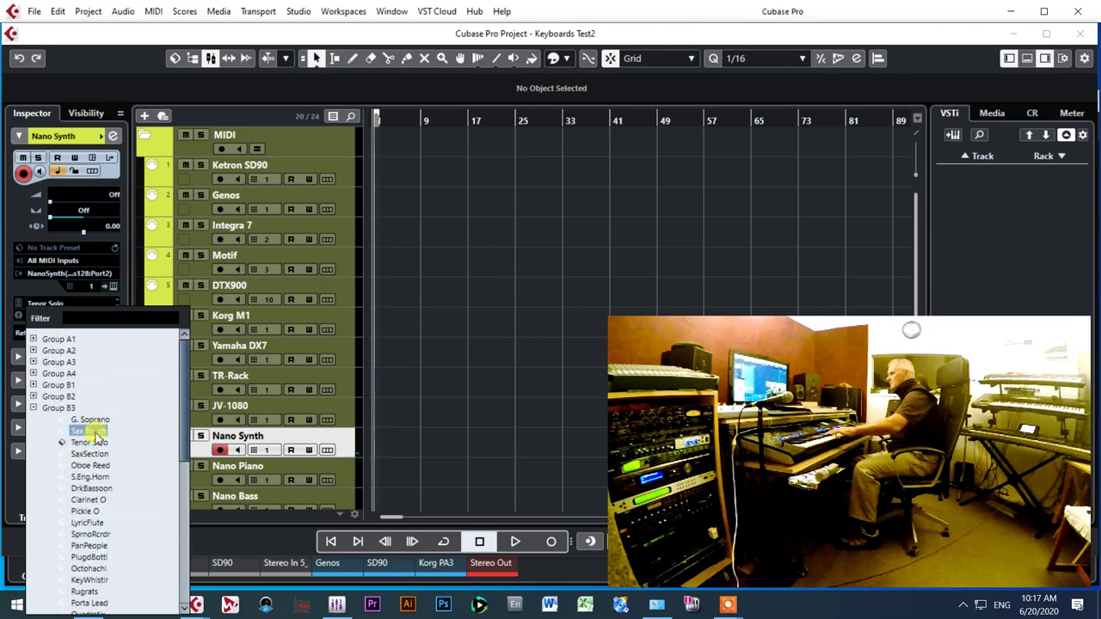
click(91, 419)
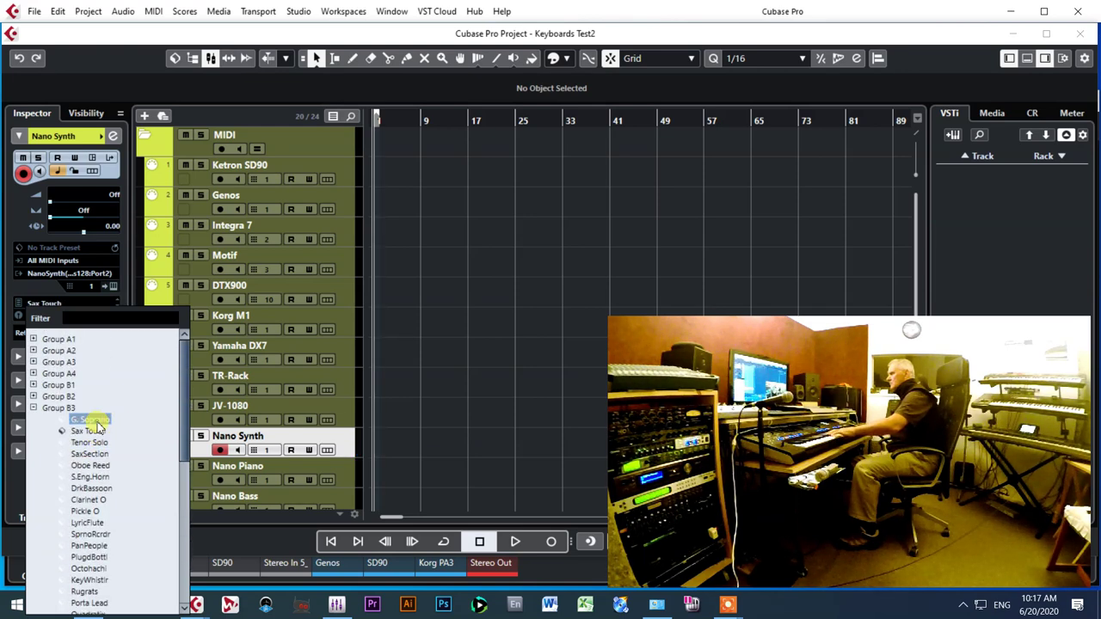
Audition 8va Piano and 61 Tines from Group B1, and set the Nano Synth track's patch to Clavitube
click(54, 386)
click(86, 395)
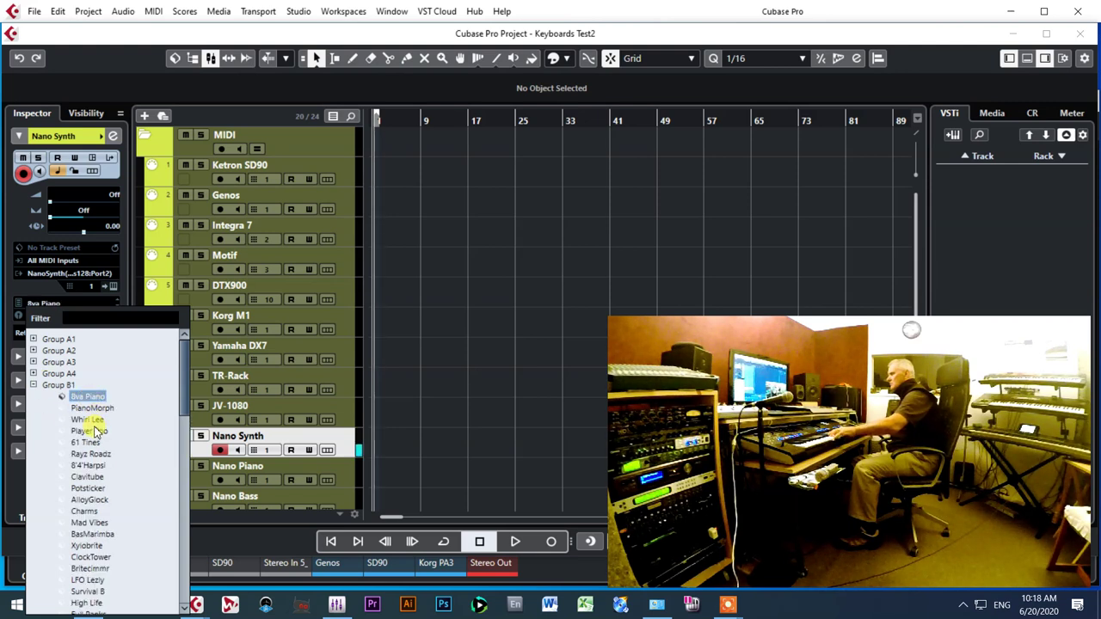
click(86, 442)
click(88, 476)
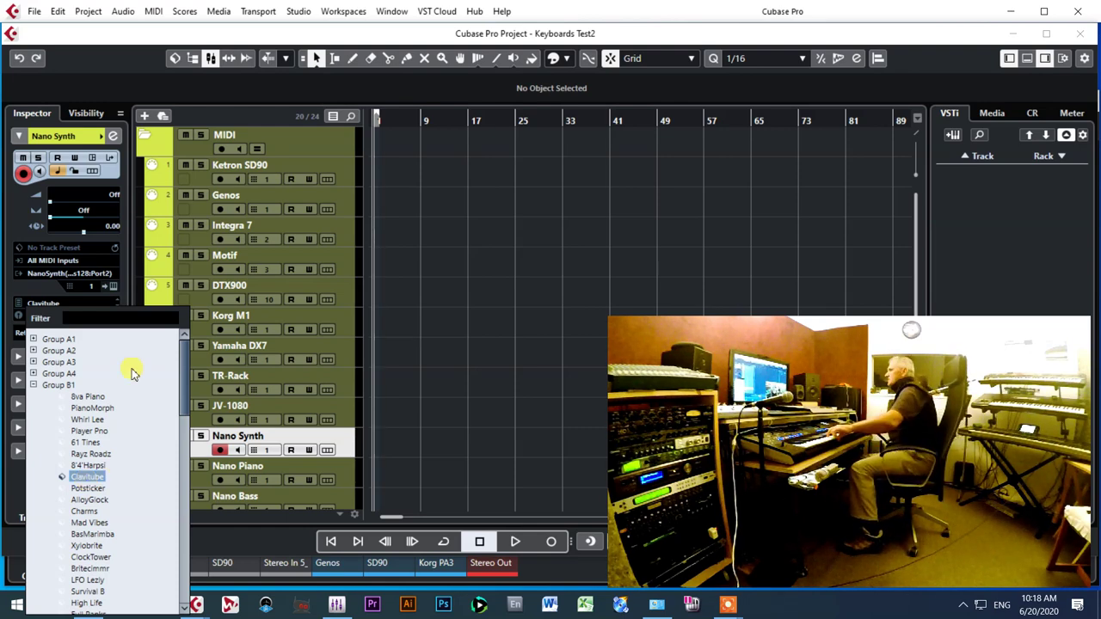
Switch record enable from Nano Synth to the Nano Bass track to play its current patch
scroll(327, 491, down, 4)
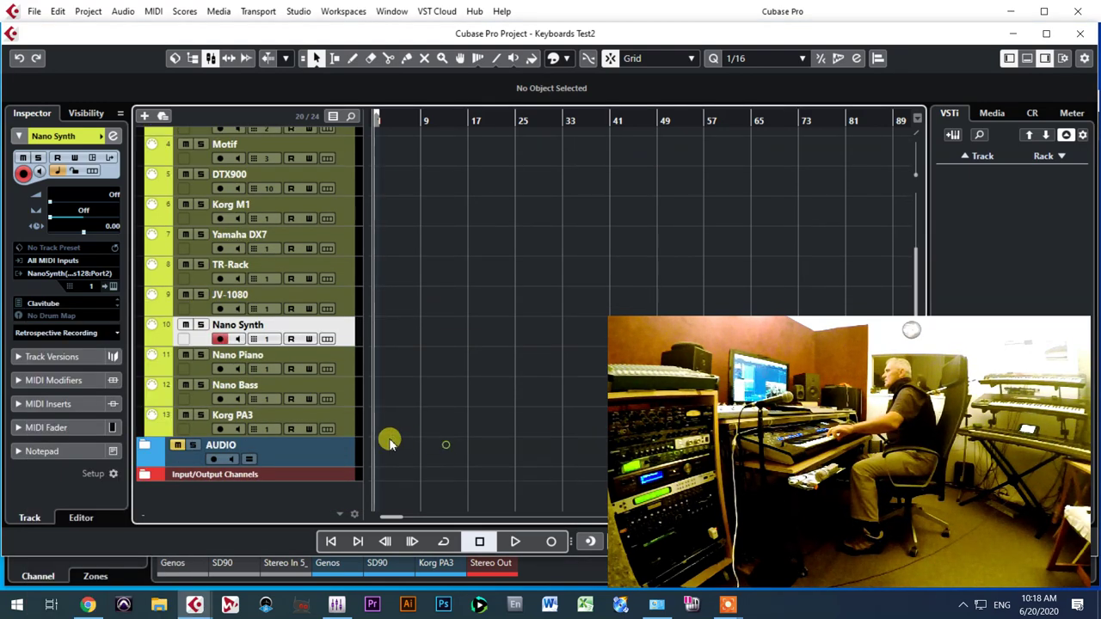
click(220, 338)
click(220, 398)
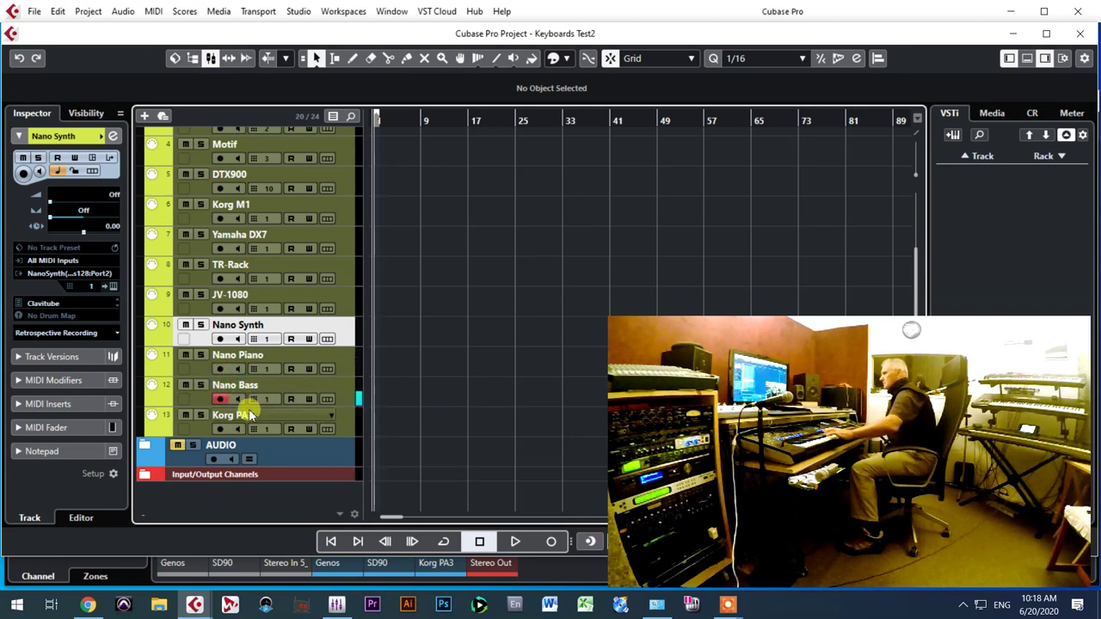
Switch record enable from Nano Bass to the Korg PA3 track to play it, and disarm the Korg PA3 track
click(218, 429)
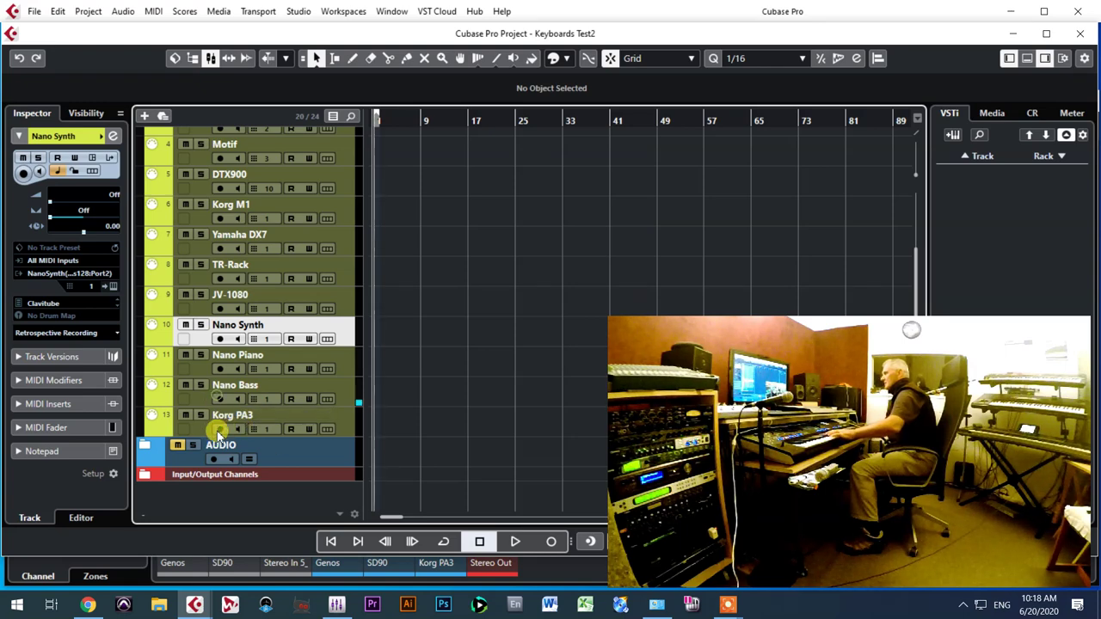
click(219, 429)
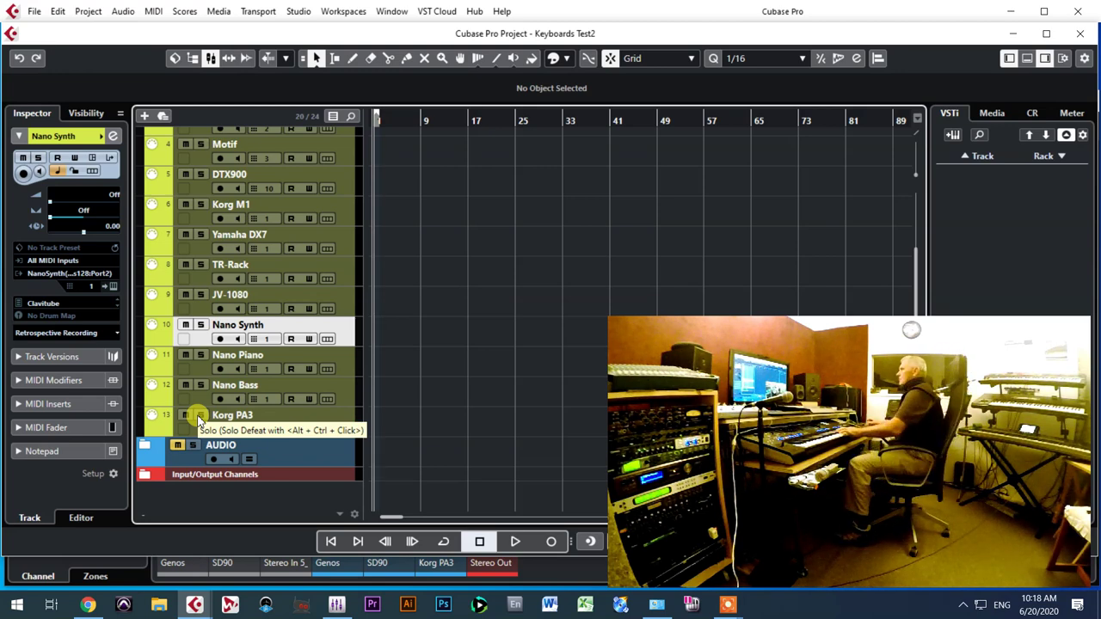
click(298, 12)
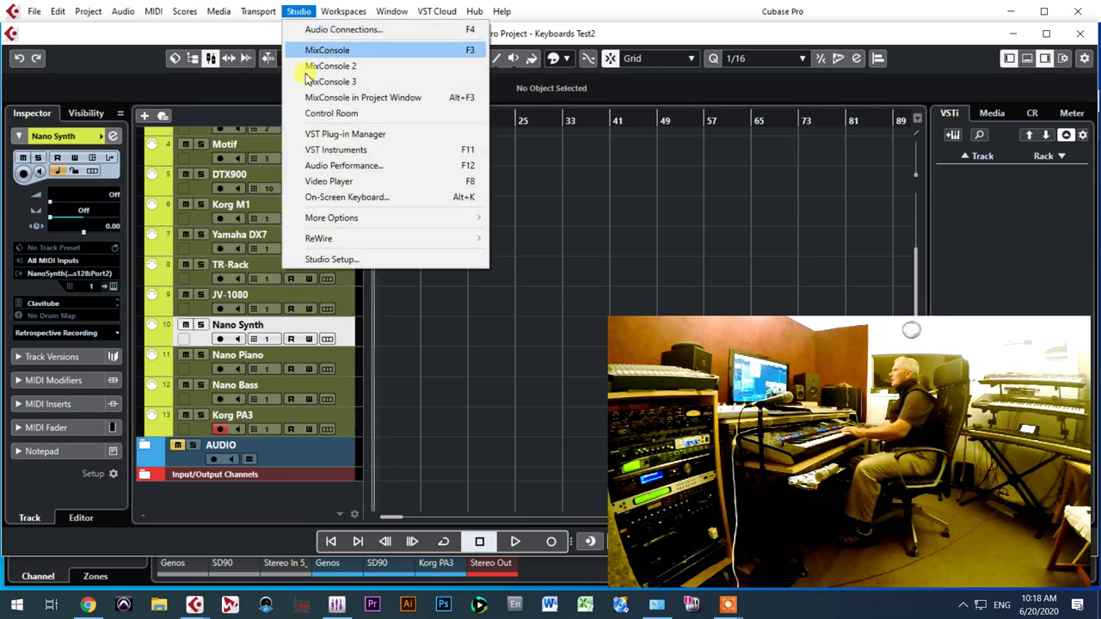
click(303, 8)
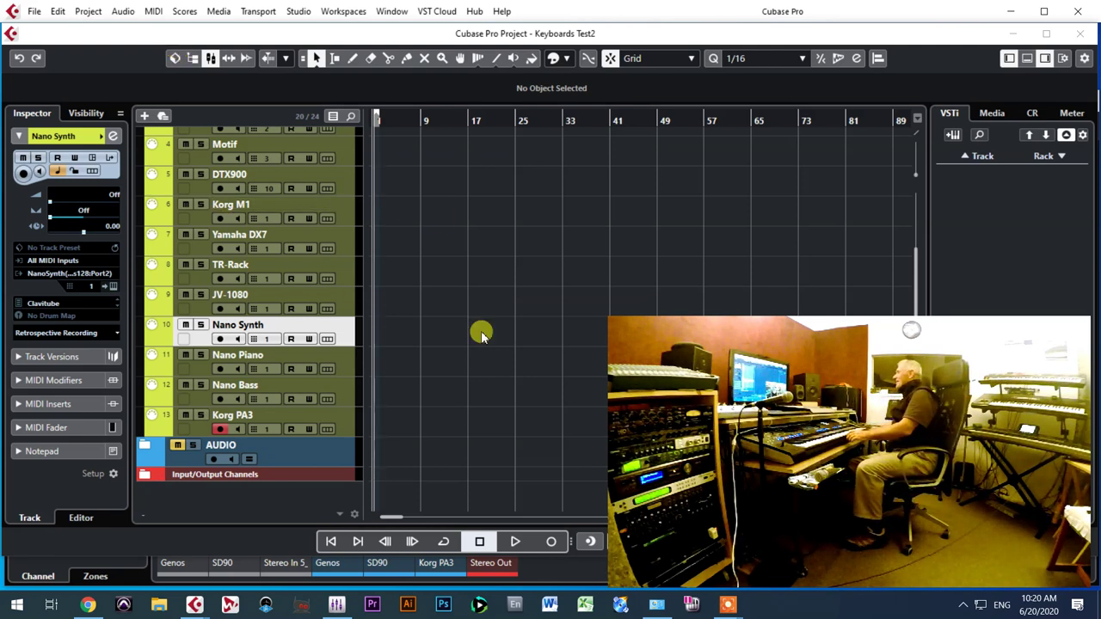
click(221, 427)
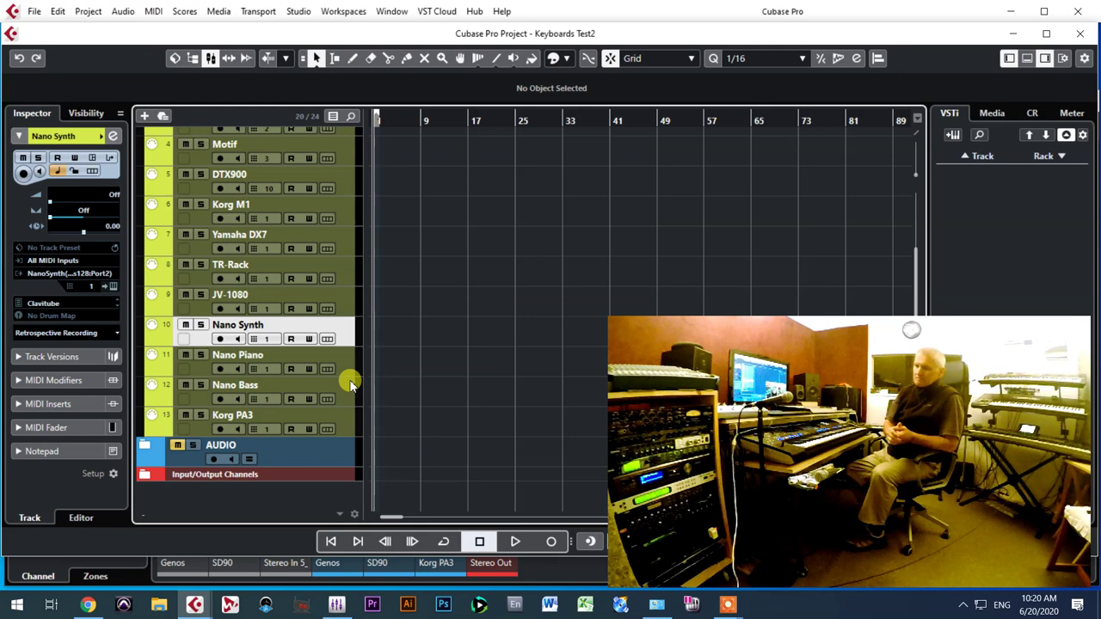
Look through the installed devices in the MIDI Device Manager and close it
click(301, 12)
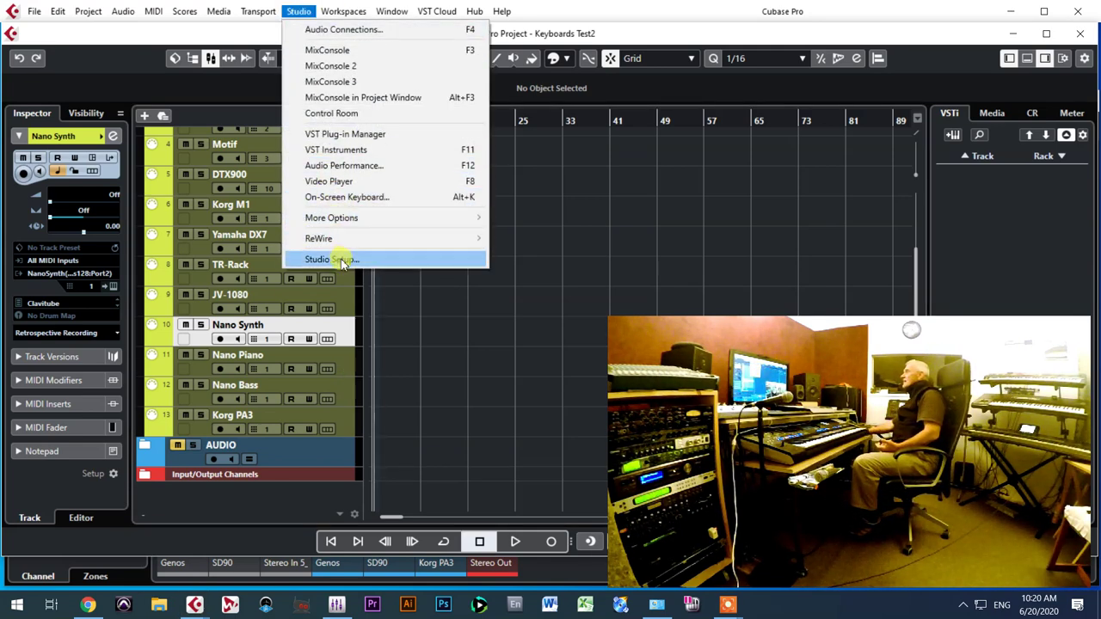
mouse_move(349, 217)
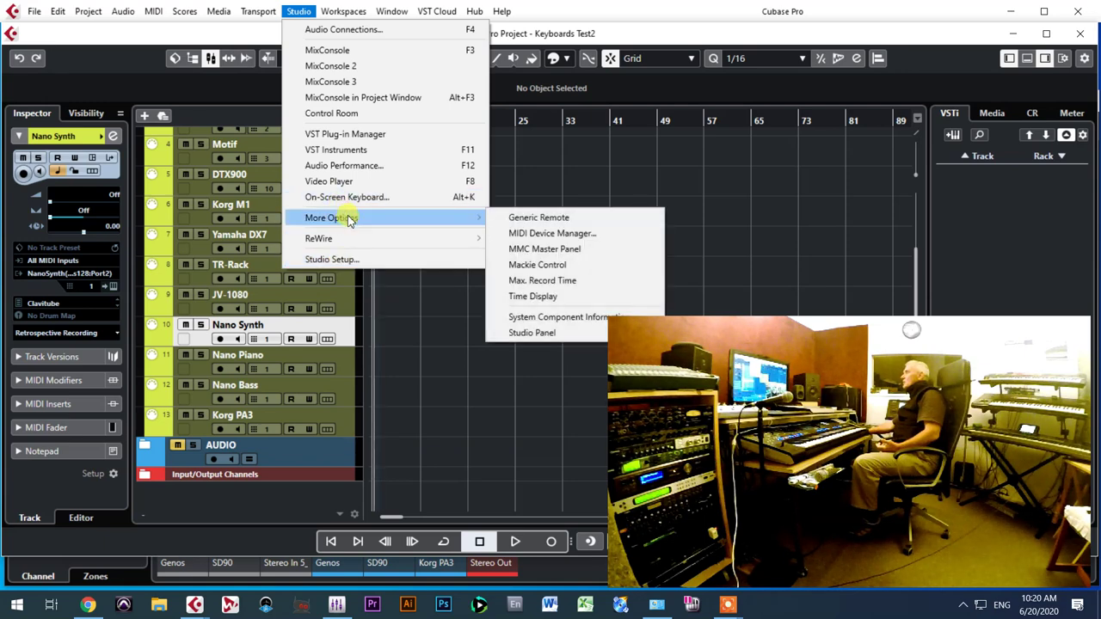
click(552, 233)
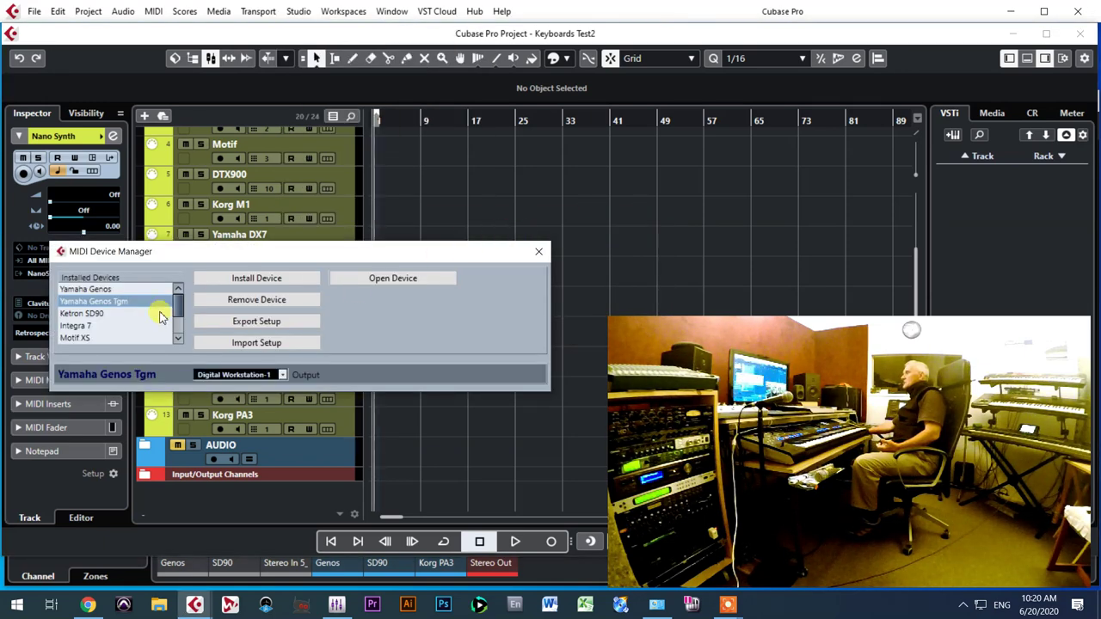
scroll(163, 314, down, 1)
scroll(163, 316, down, 3)
scroll(160, 319, up, 5)
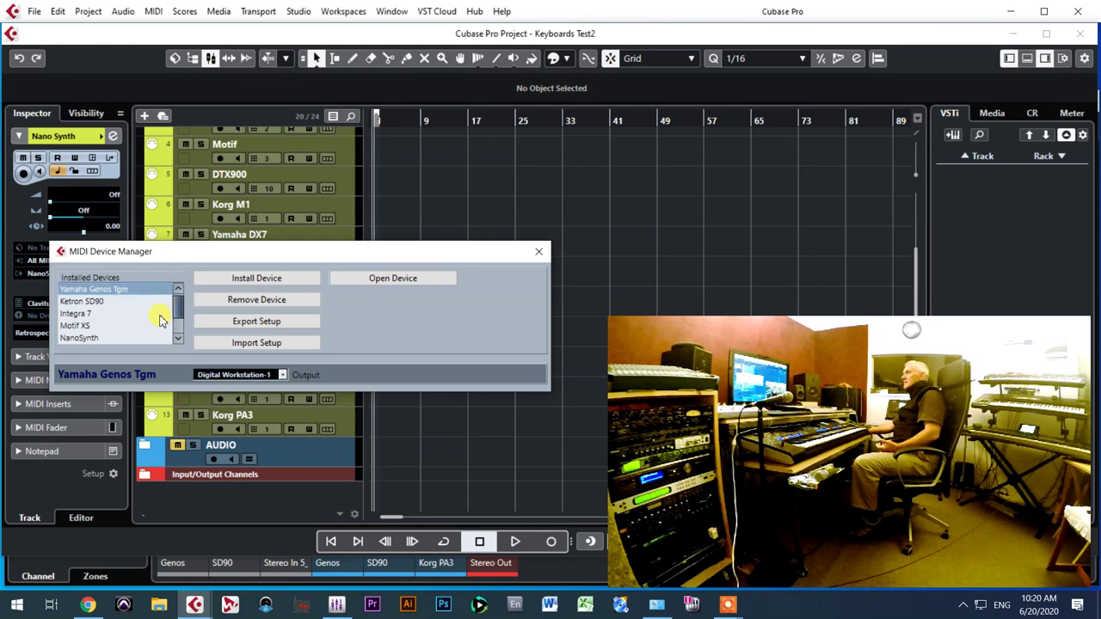
scroll(158, 320, down, 3)
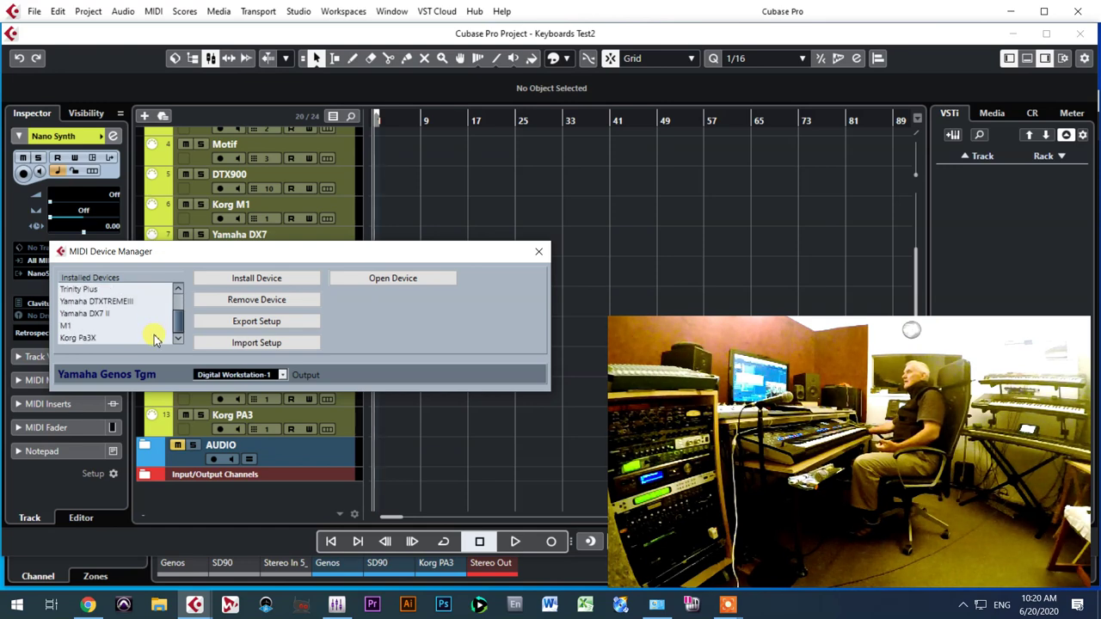
scroll(155, 339, up, 3)
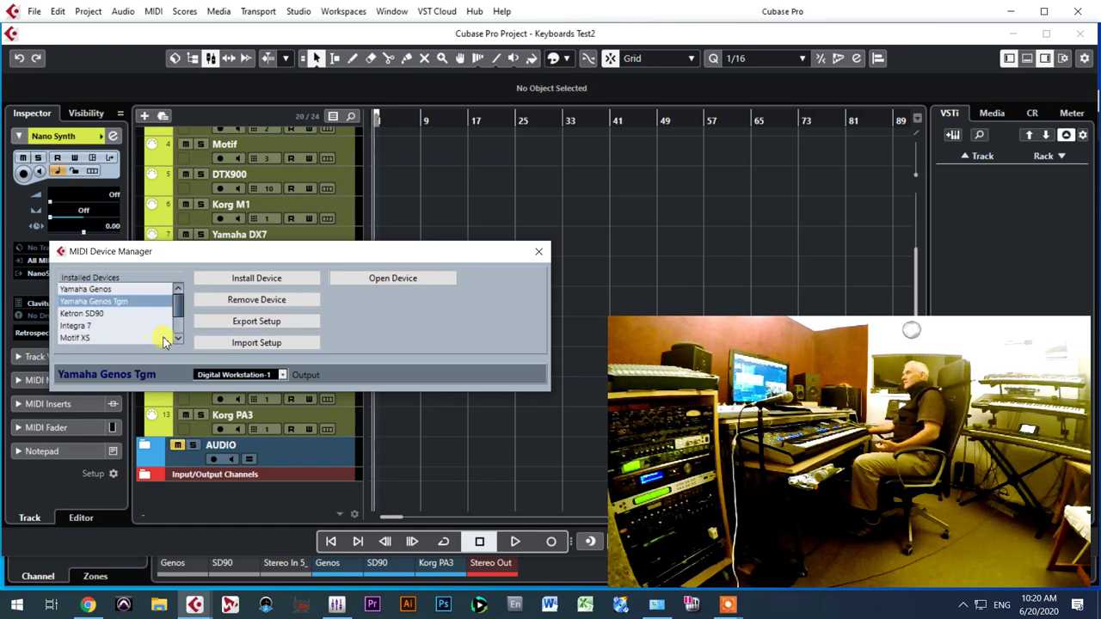
click(537, 252)
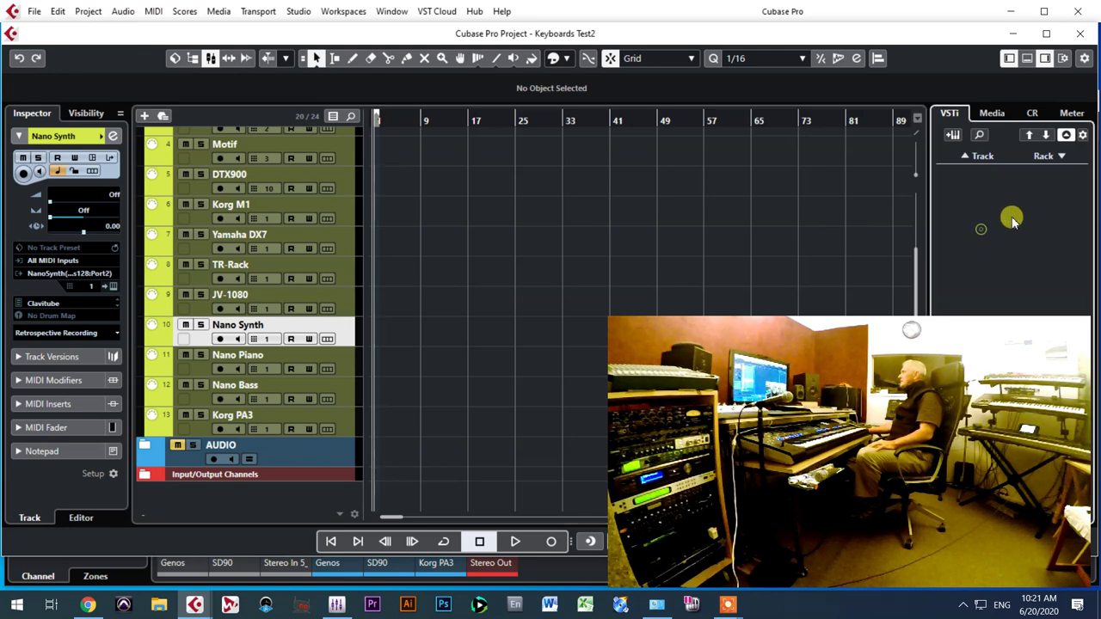
Browse the available rack VST instruments, examining the Other category for the INTEGRA-7 Editor, and close the list without loading any
click(1043, 160)
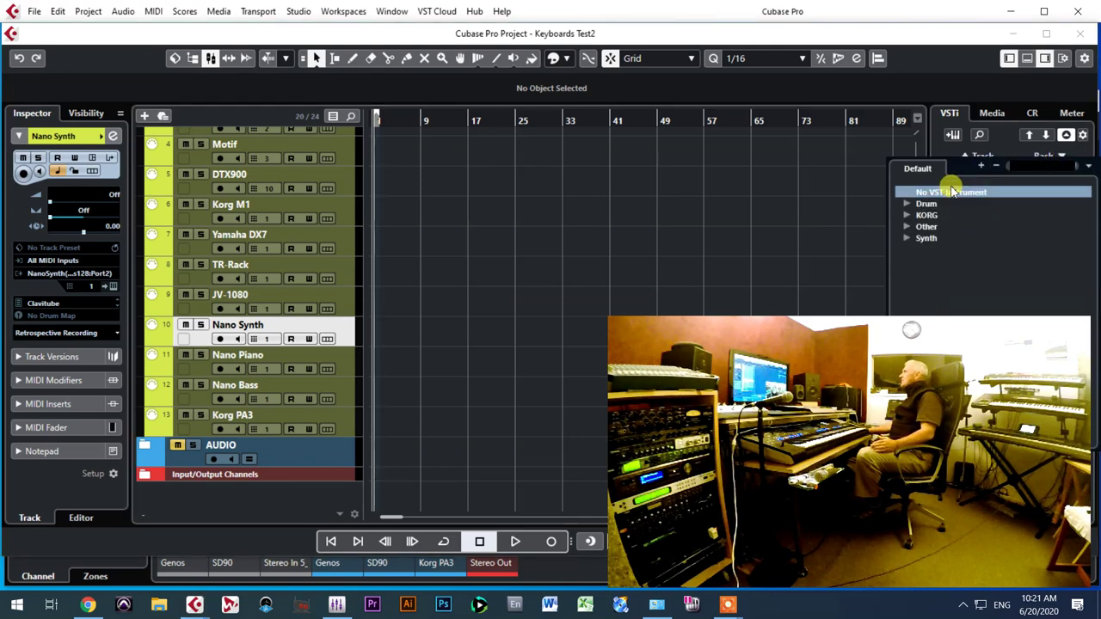
click(906, 226)
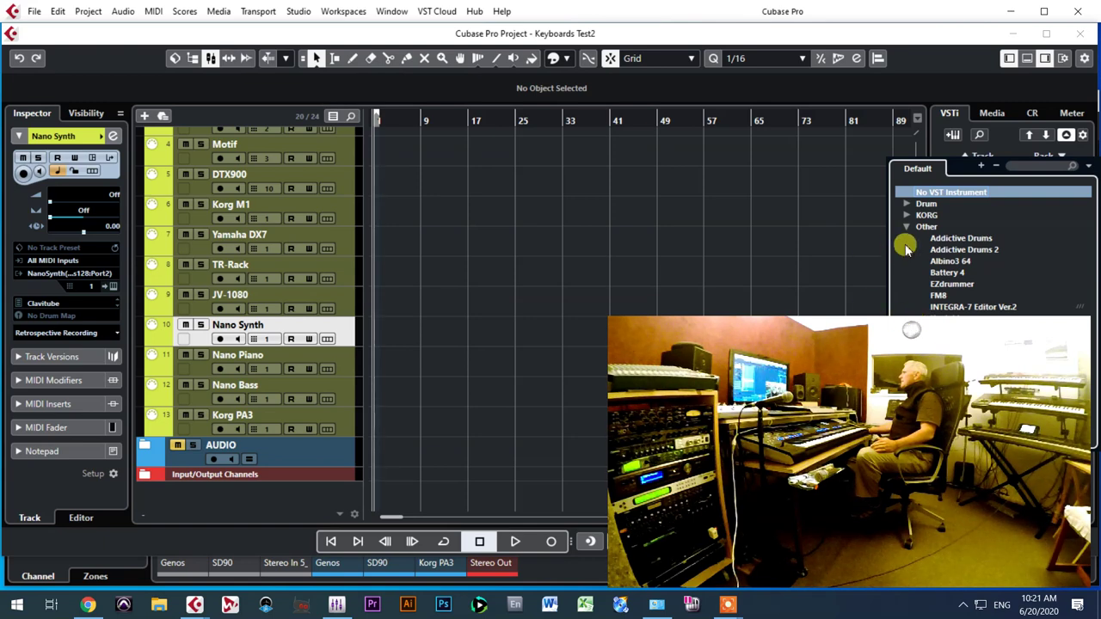
click(860, 331)
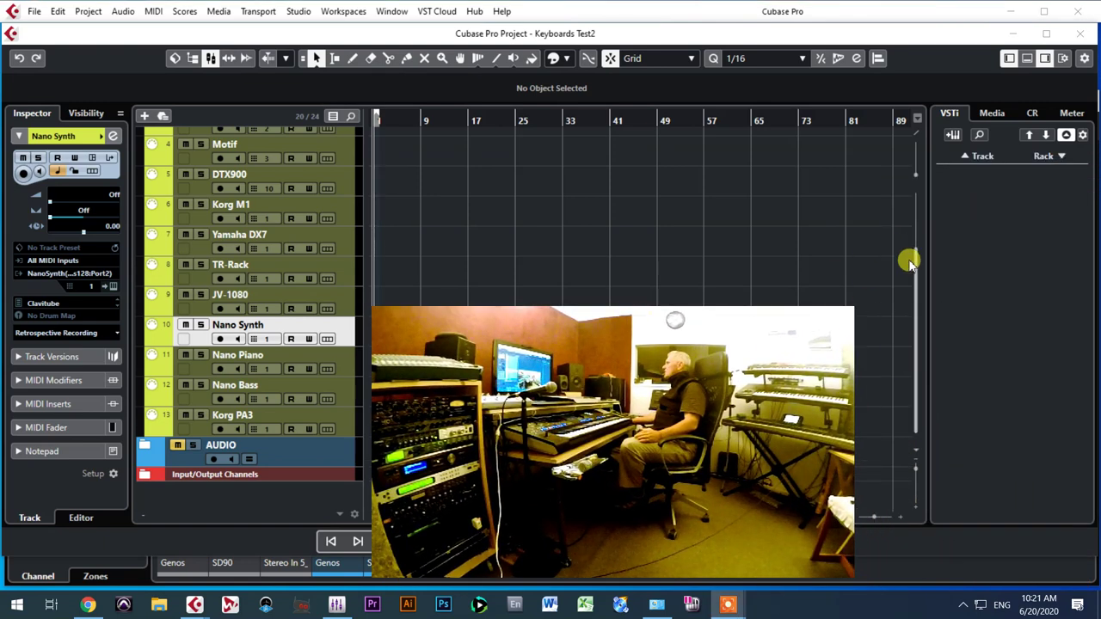
click(1046, 158)
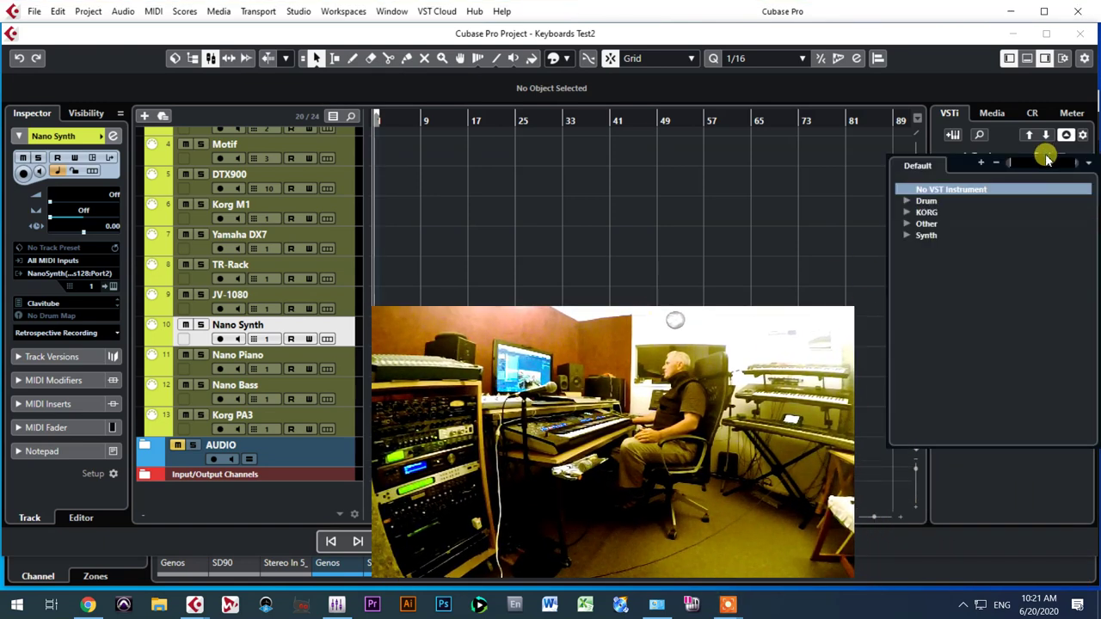
click(910, 235)
click(906, 235)
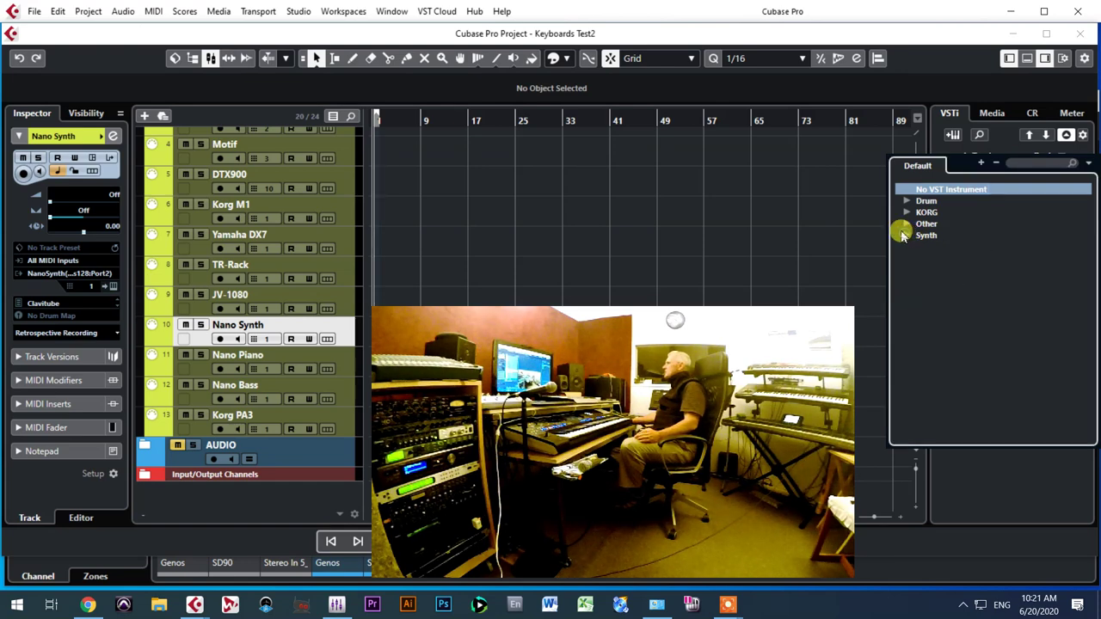
click(906, 225)
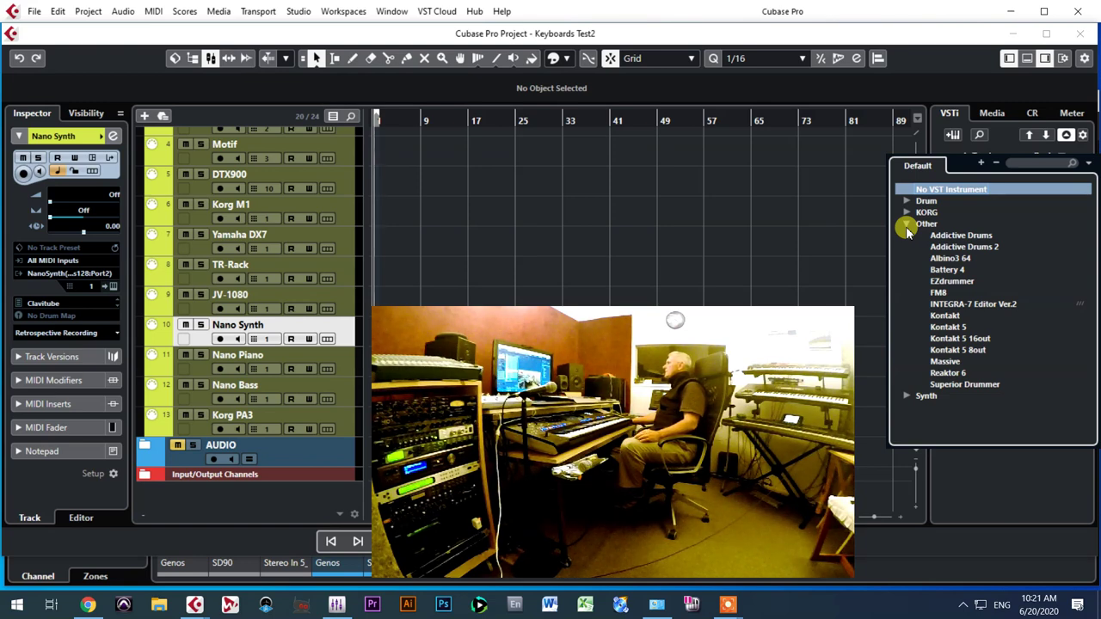
click(906, 224)
click(836, 333)
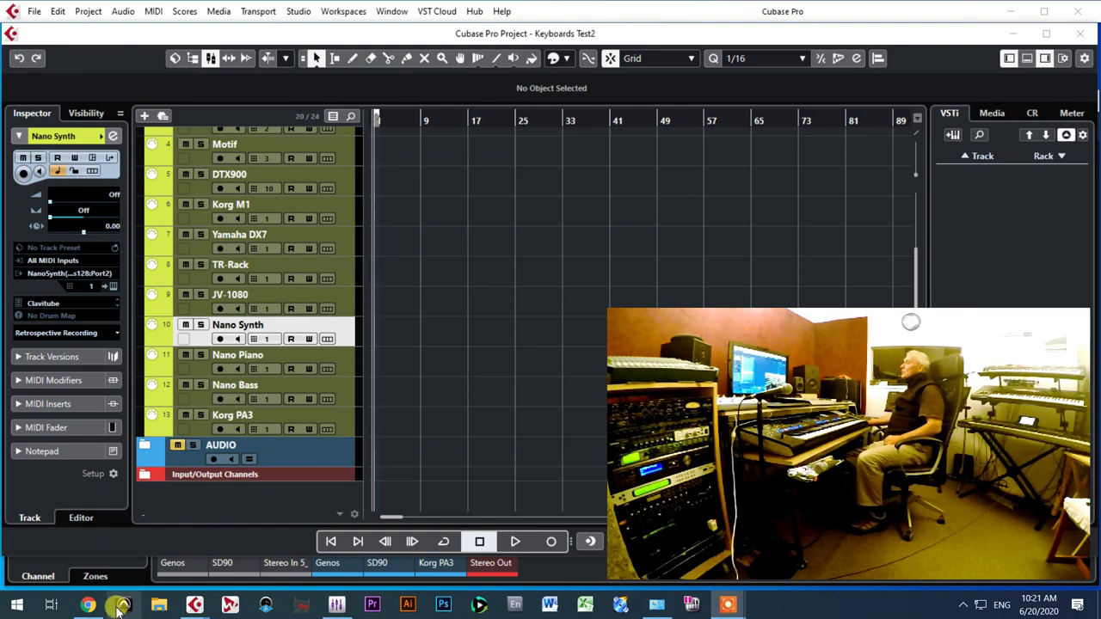
Switch to Chrome to examine the MOTU MIDI Express 128 product page
click(87, 604)
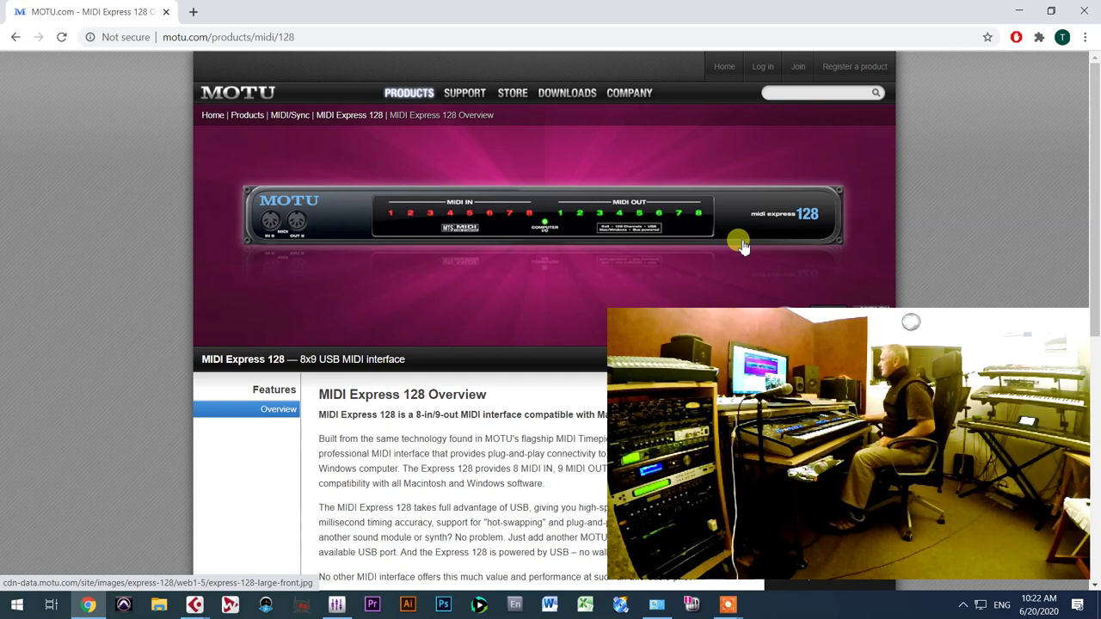
click(733, 606)
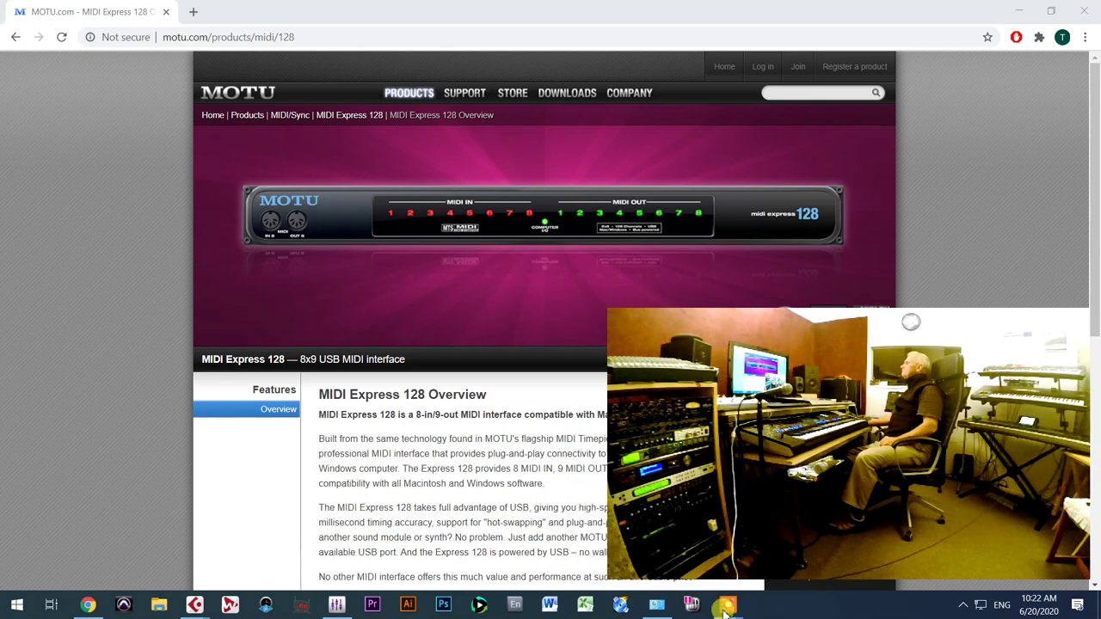
drag(900, 438, 888, 303)
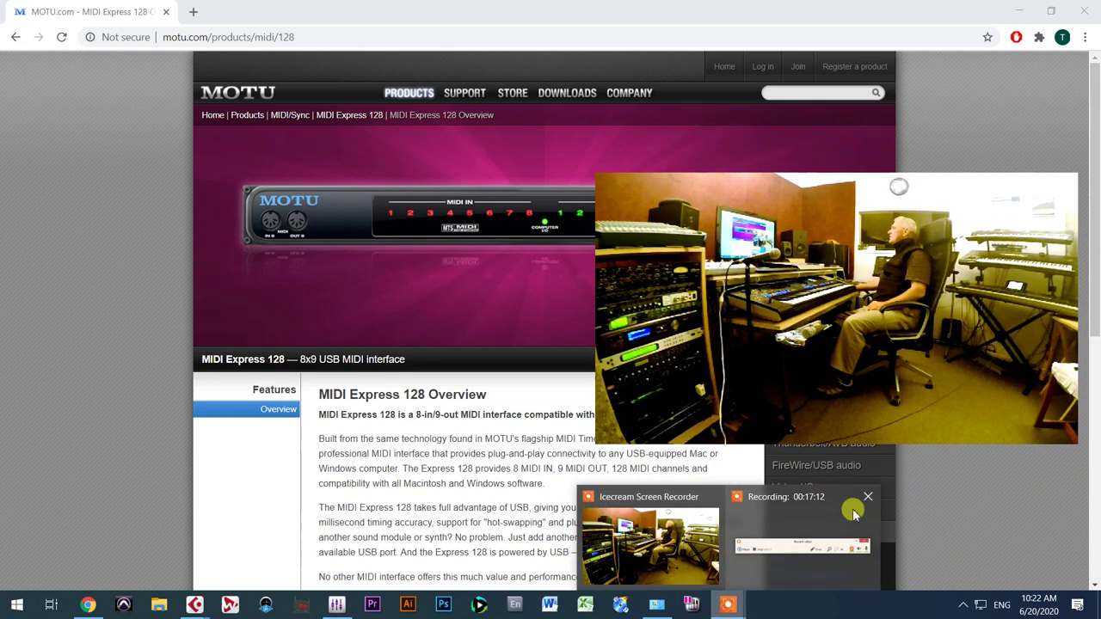
click(806, 518)
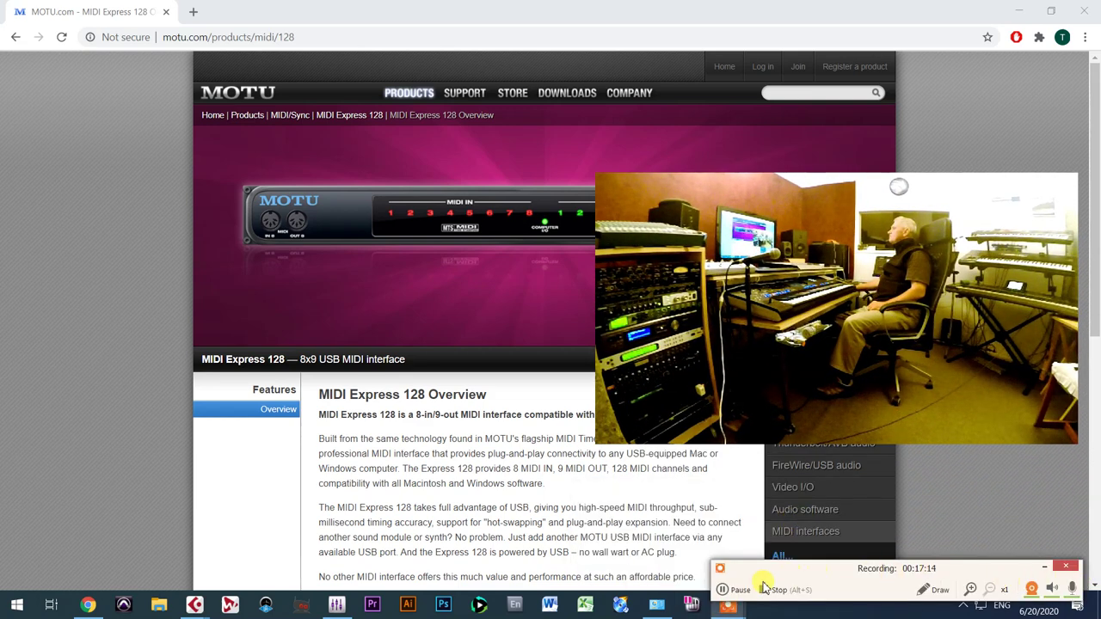